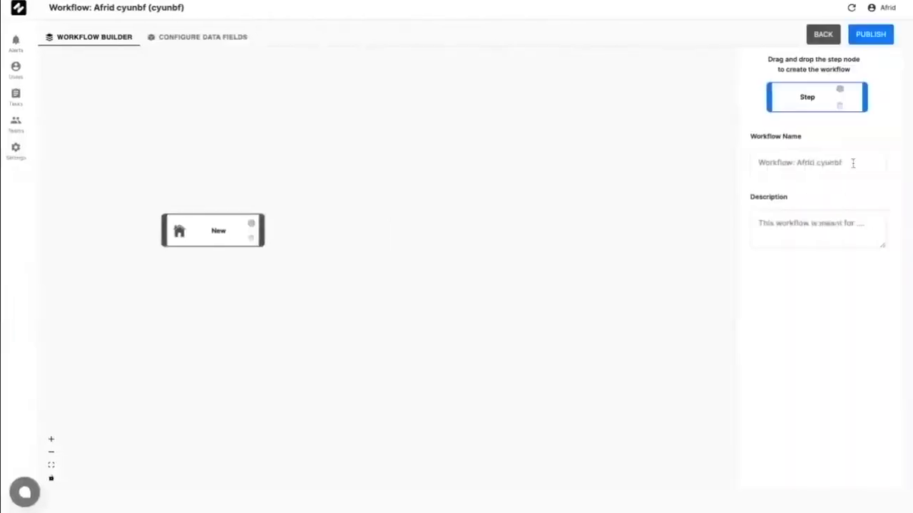
Step: Replace the current workflow name with 'Doorstep KYC Verification'
key(ctrl+a)
text(Doorstep KYC Verification)
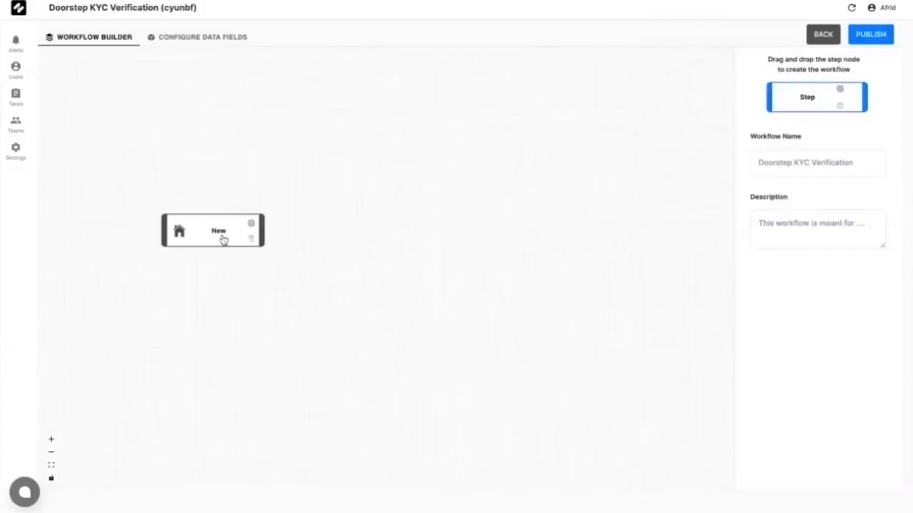
Step: Change the starting step's name from New to 'Customer Details' and save it
click(223, 239)
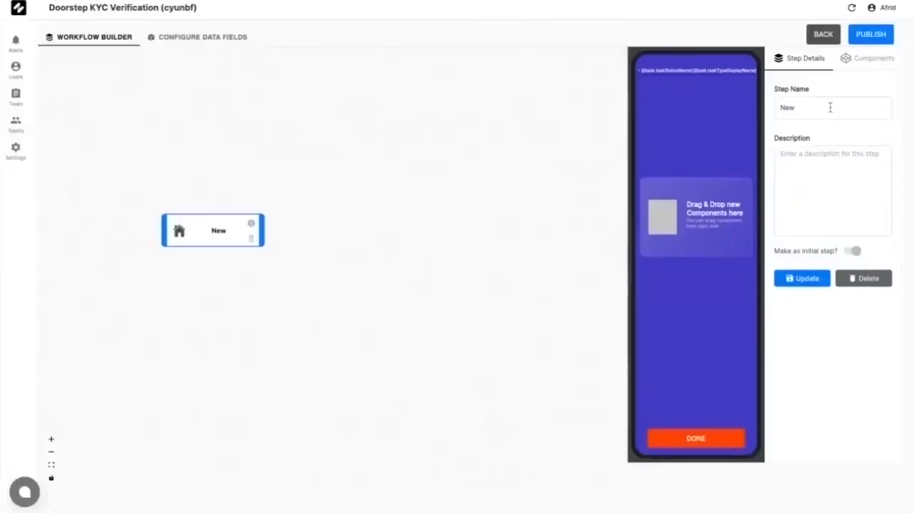
triple_click(829, 107)
text(Customer Details)
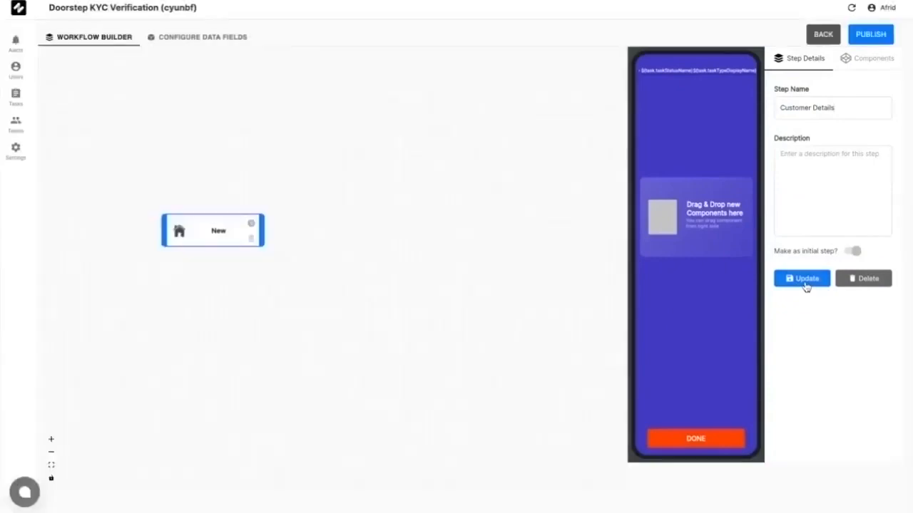
click(805, 282)
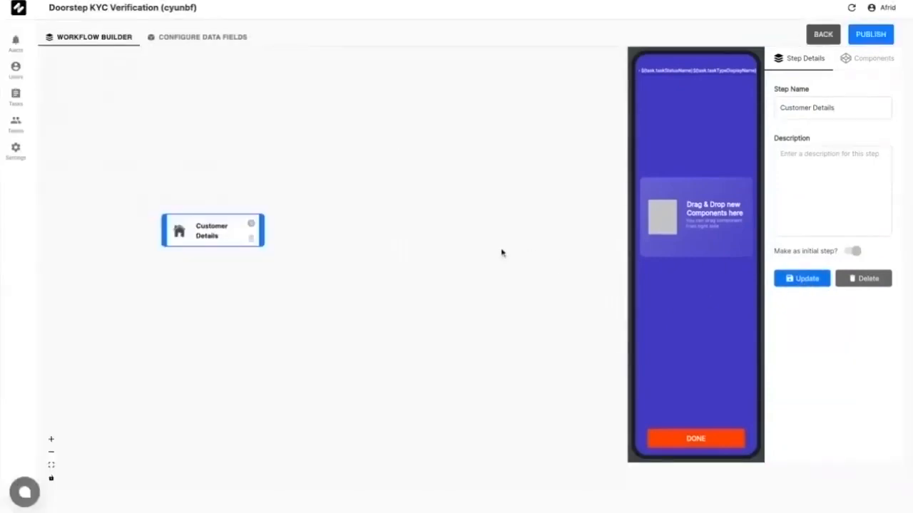
click(520, 247)
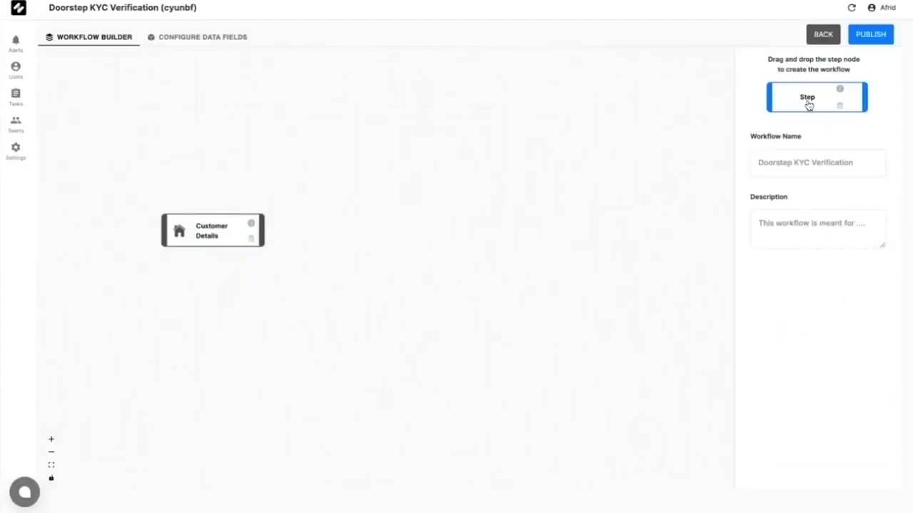
Step: Drop a new step onto the canvas and rename UNNAMED_STEP to 'Verify Documents'
drag(808, 105, 497, 265)
click(497, 265)
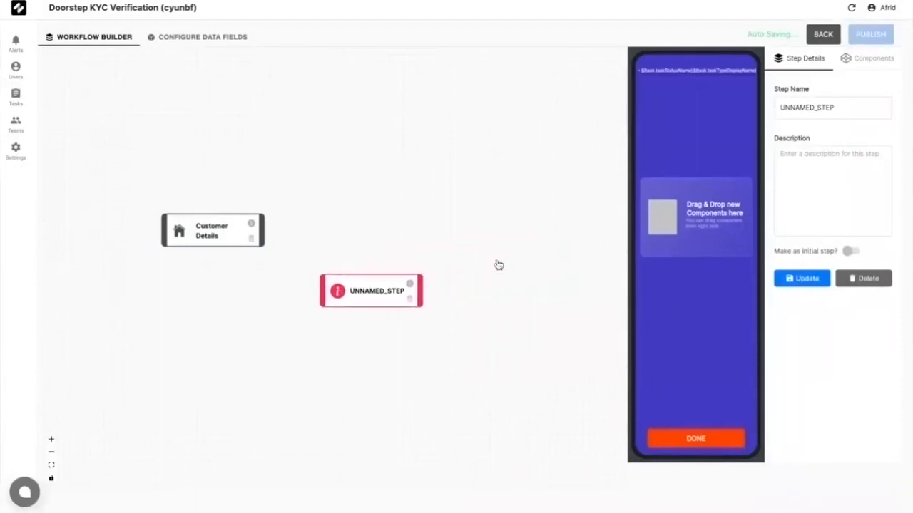
double_click(841, 103)
text(Verify Documents)
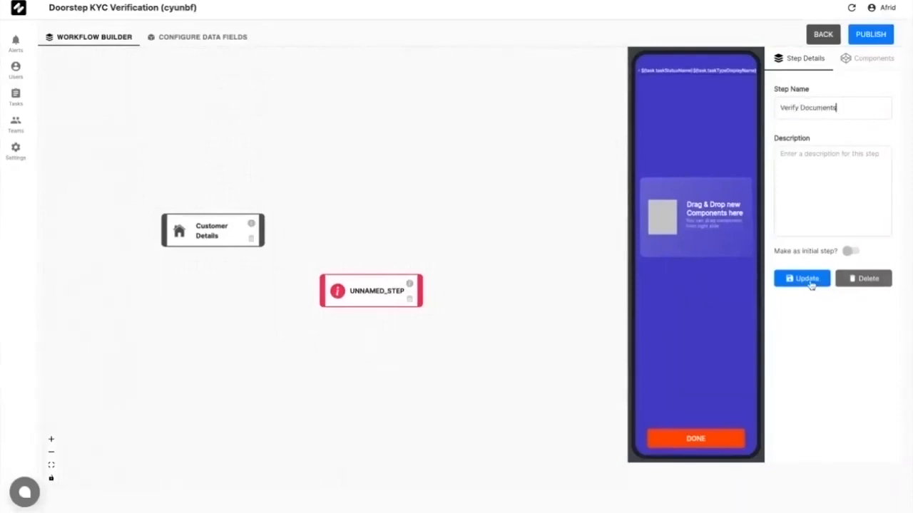
click(807, 279)
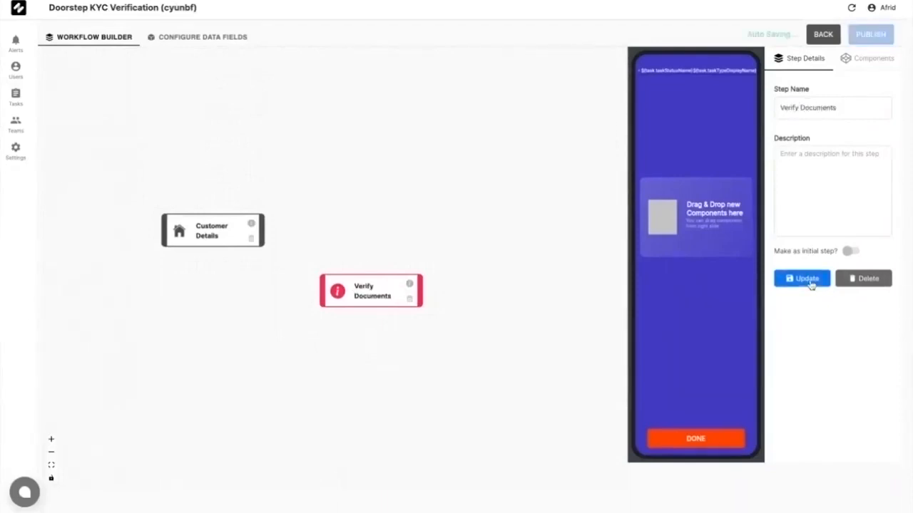
click(493, 189)
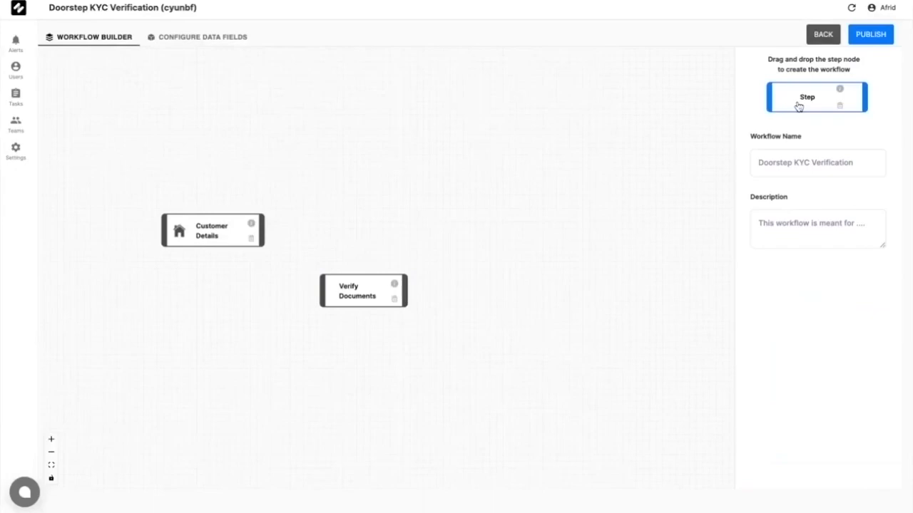
Step: Drop another step node onto the canvas and name it 'Completed'
drag(799, 106, 549, 249)
click(551, 249)
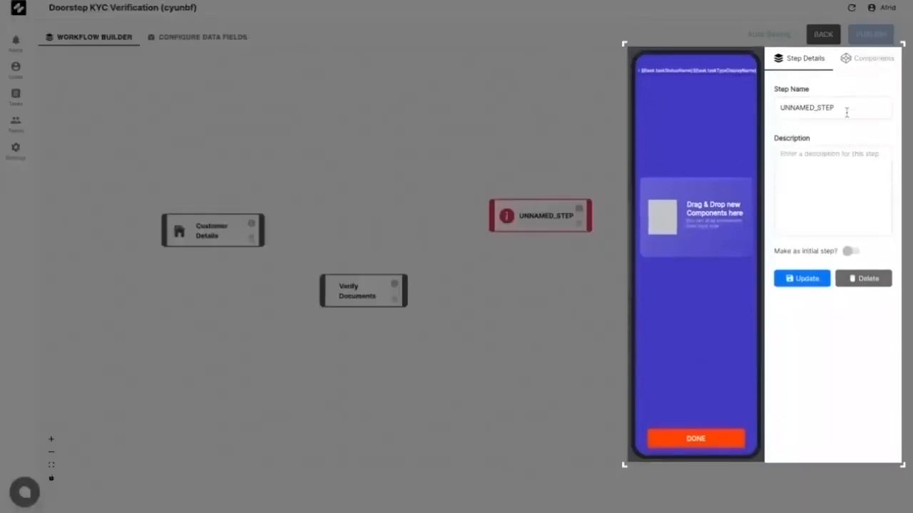
click(846, 111)
key(ctrl+a)
text(Completed)
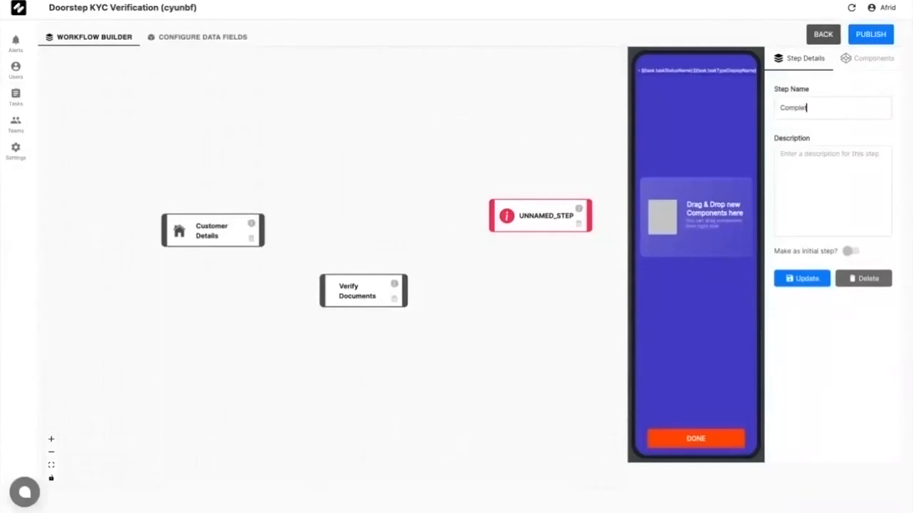
click(811, 285)
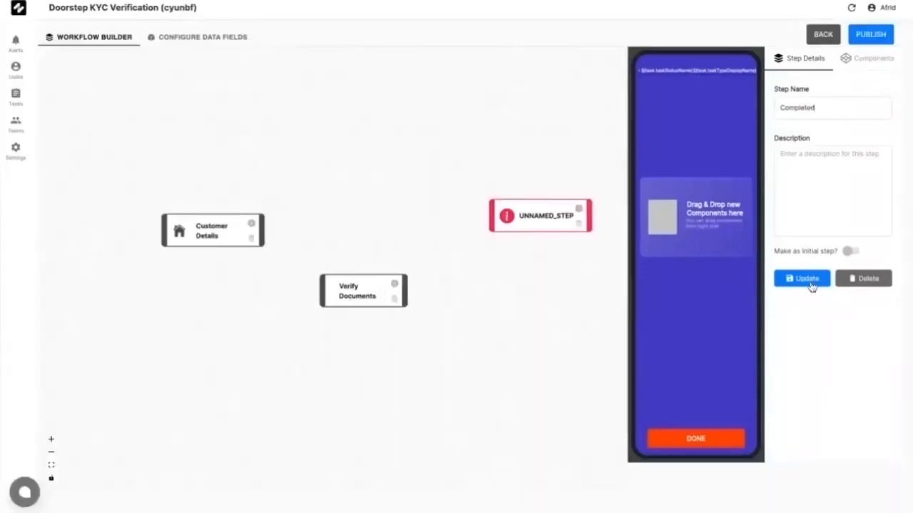
click(811, 285)
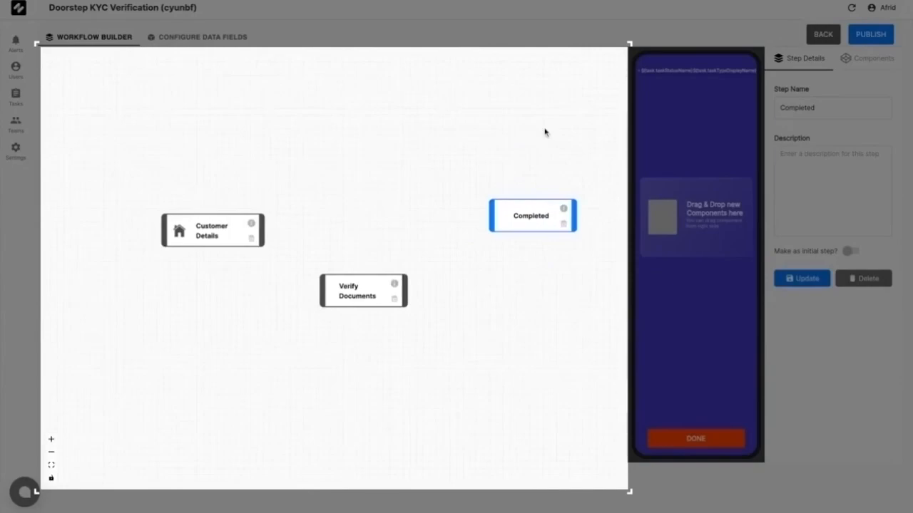
click(545, 133)
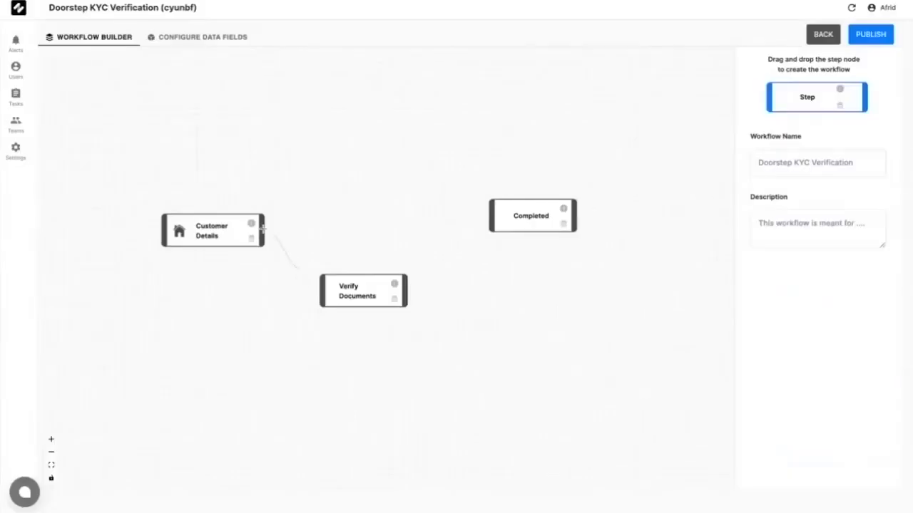
Step: Connect Customer Details to Verify Documents to Completed, then rearrange the nodes
drag(263, 229, 322, 291)
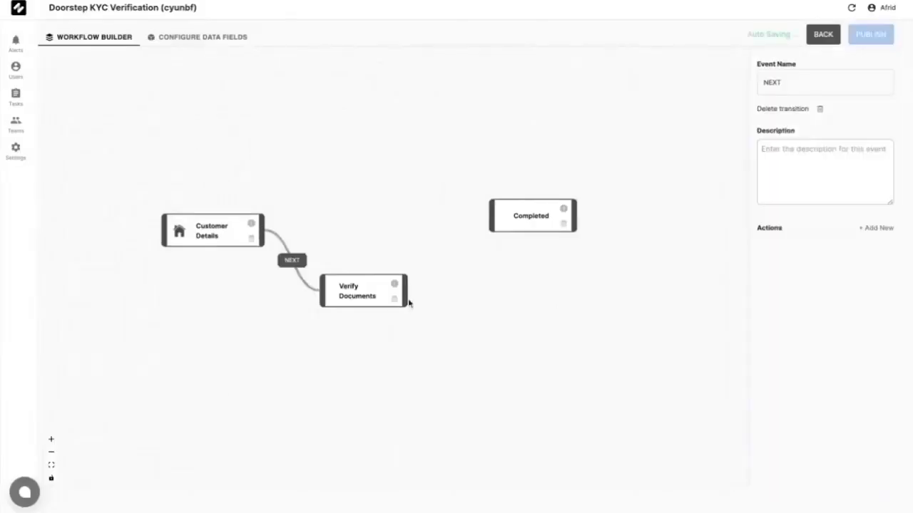
drag(406, 292, 490, 216)
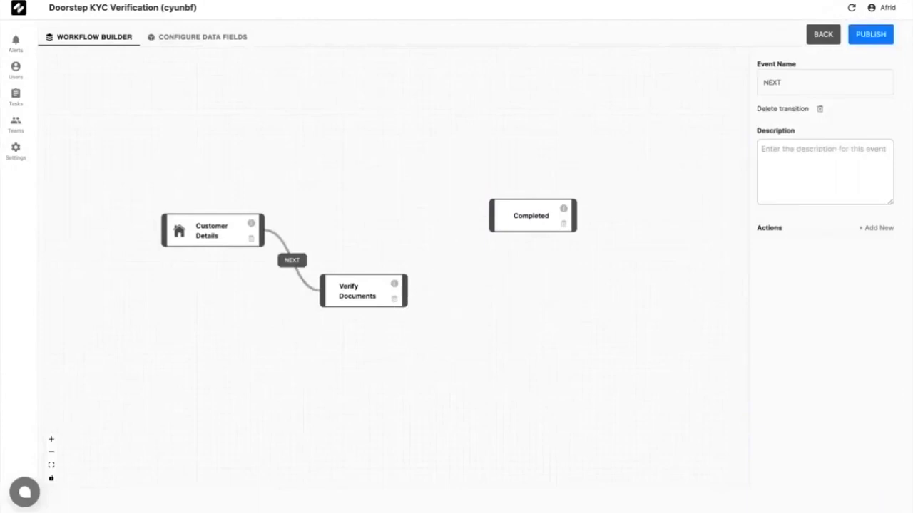
drag(405, 293, 490, 215)
drag(220, 238, 193, 150)
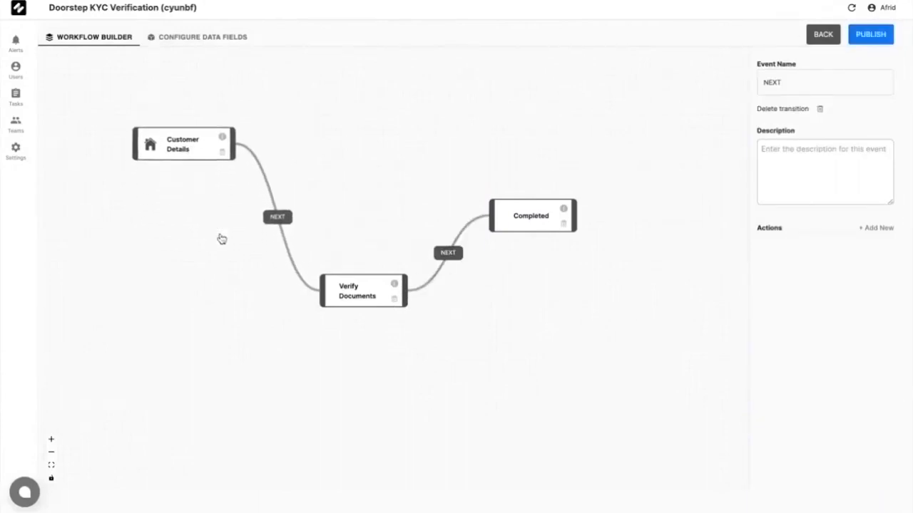
drag(526, 234, 543, 396)
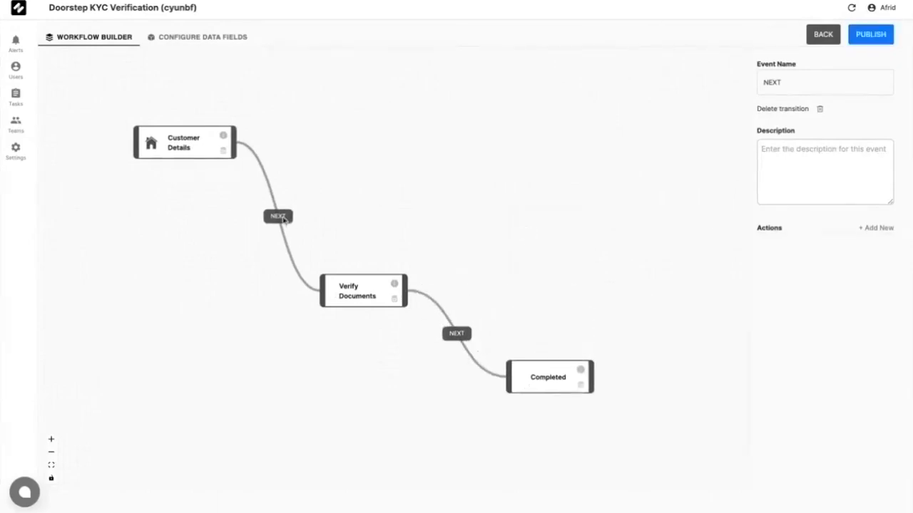
Step: Rename the first transition from NEXT to 'Reached Customer Location'
drag(819, 82, 702, 82)
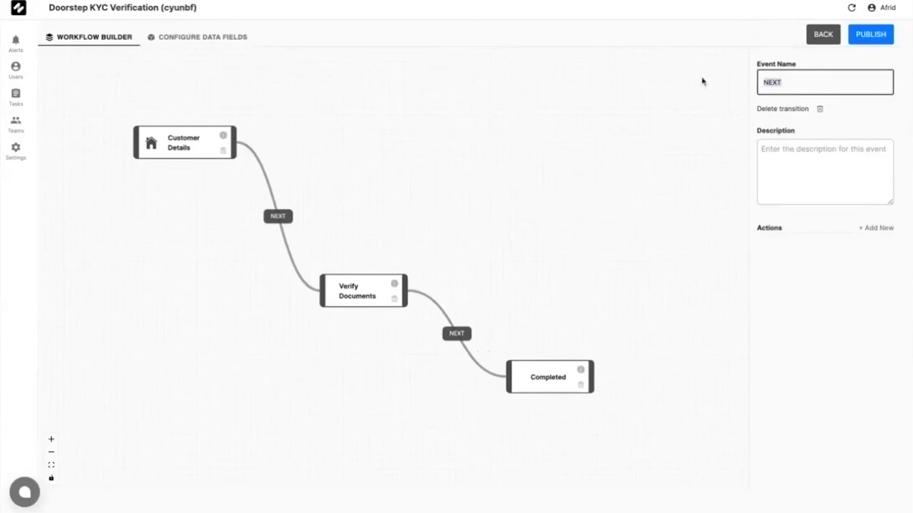
text(Reached)
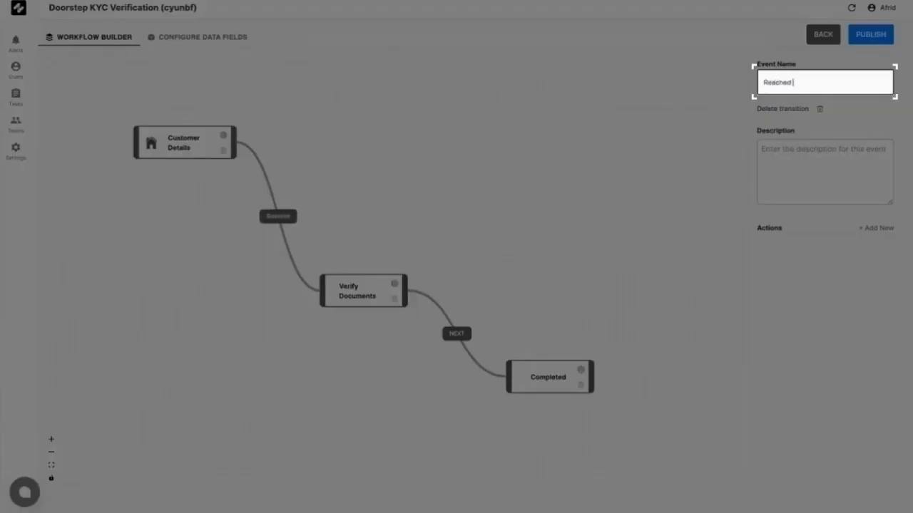
text( Customer)
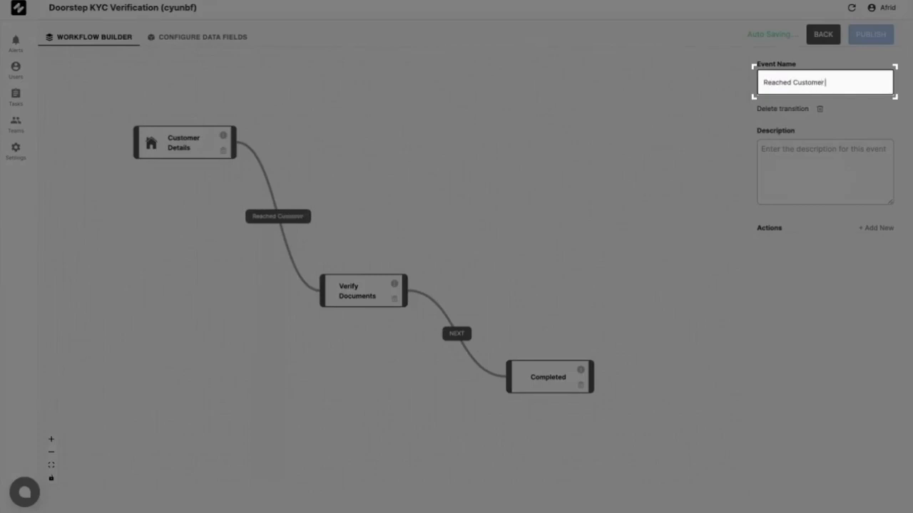
text( Location)
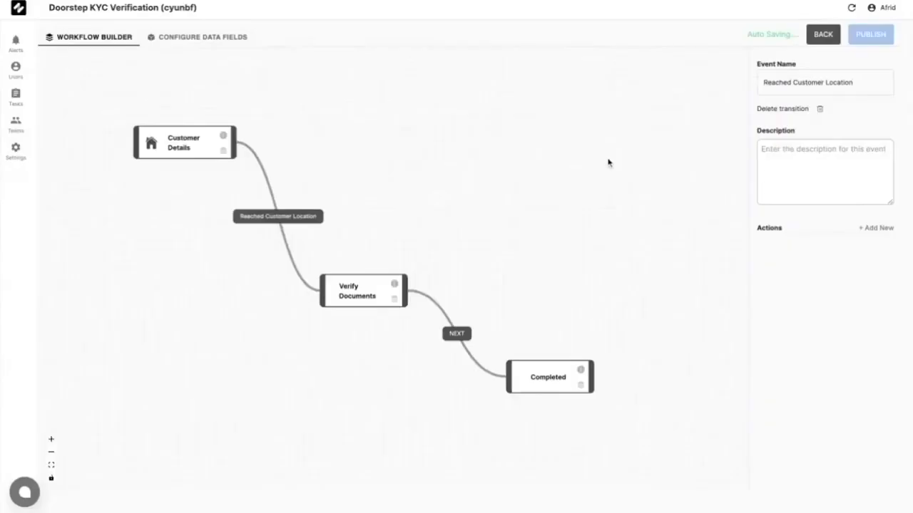
click(609, 162)
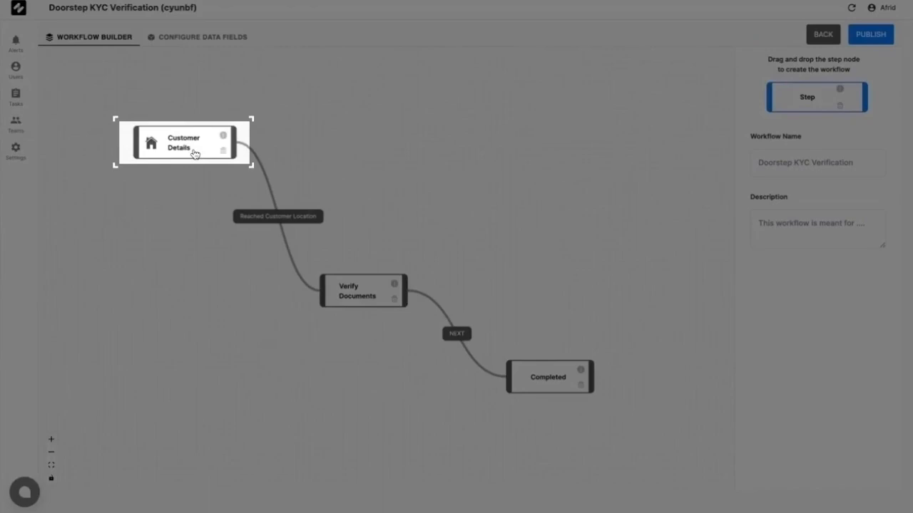
Step: Place a Text component on the Customer Details step's phone screen
click(194, 154)
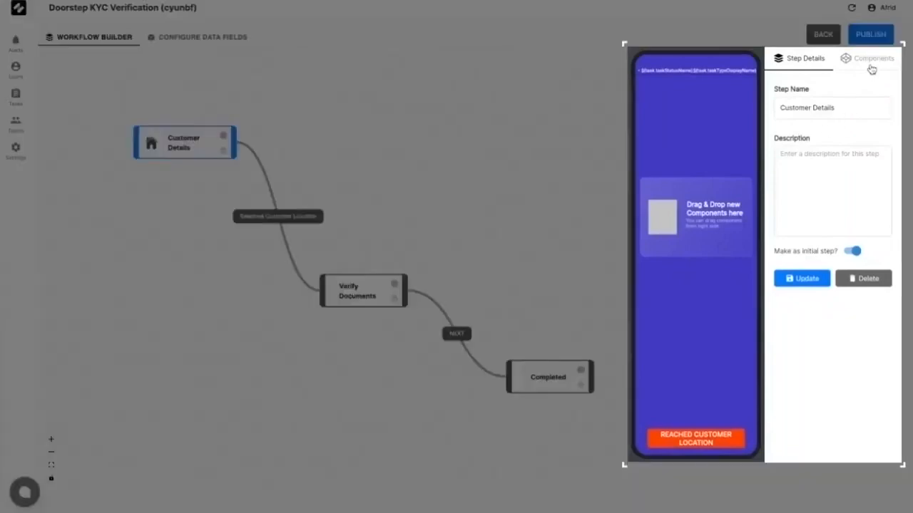
click(871, 68)
drag(799, 95, 808, 103)
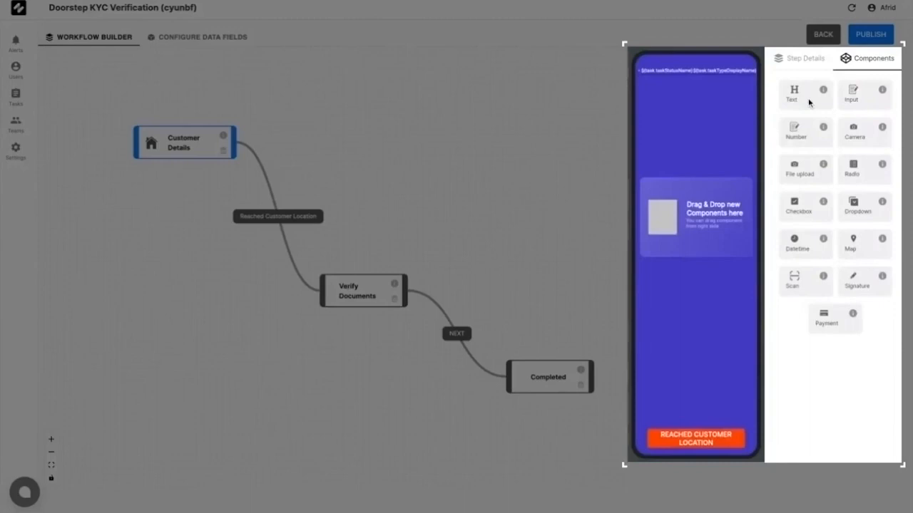
drag(808, 102, 670, 178)
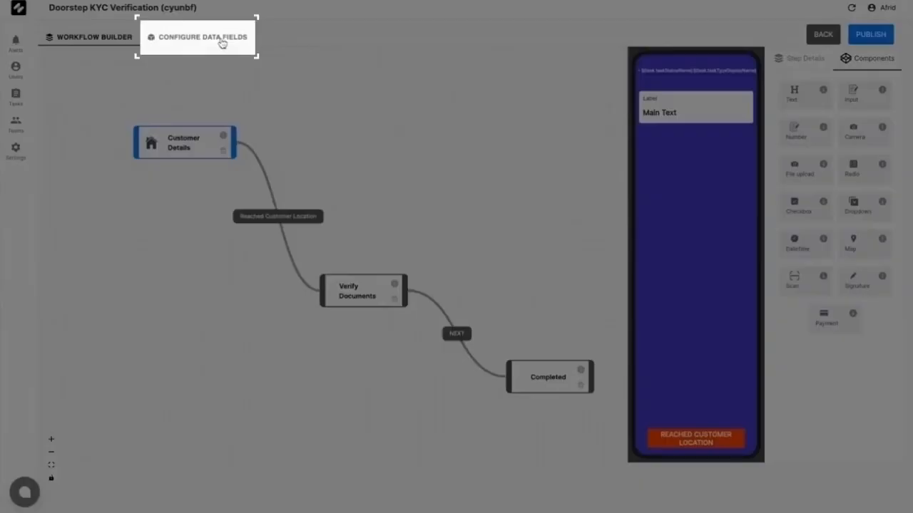
Step: Create the Customer_Name data field as mandatory Text, keeping it a create-time field
click(222, 43)
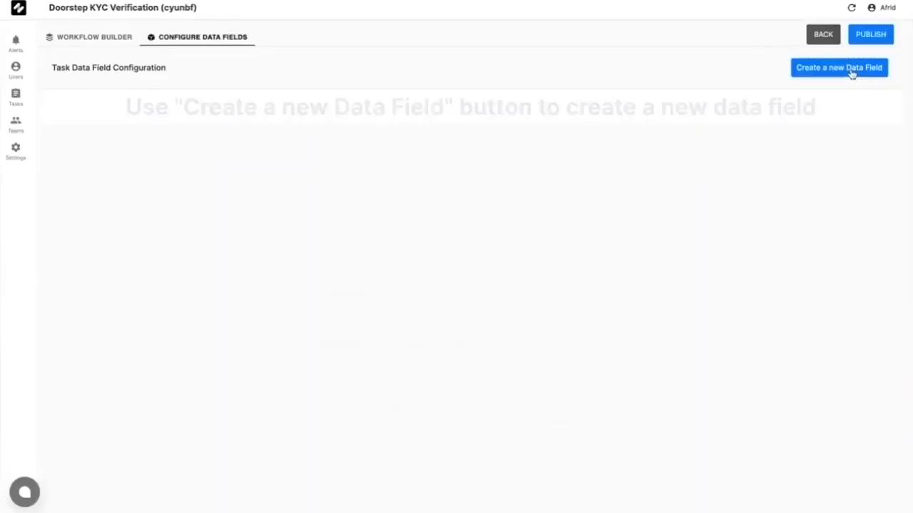
click(851, 69)
click(563, 219)
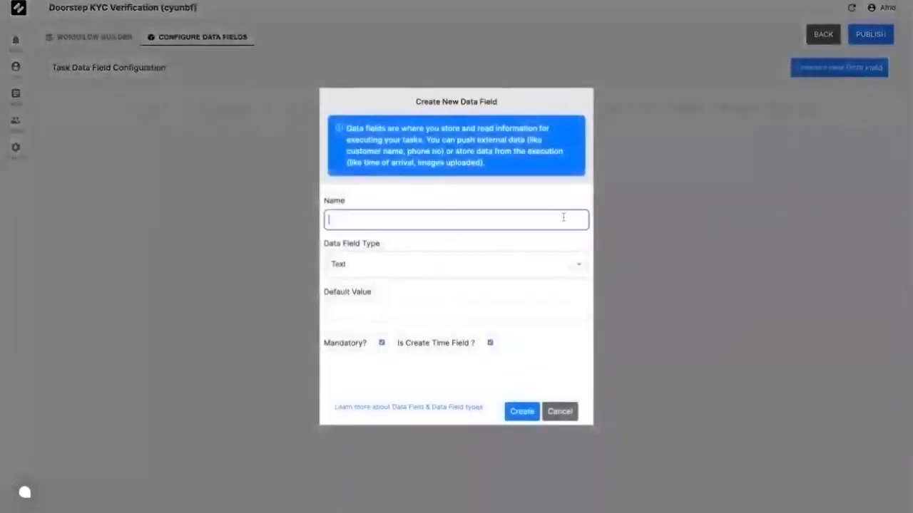
text(Customer_nam)
key(BackSpace)
key(BackSpace)
key(BackSpace)
text(Name)
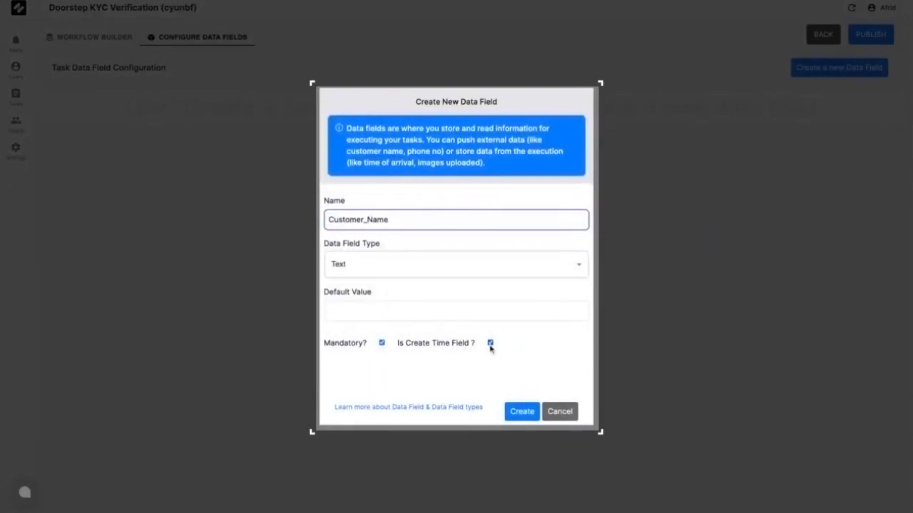
click(490, 345)
click(490, 345)
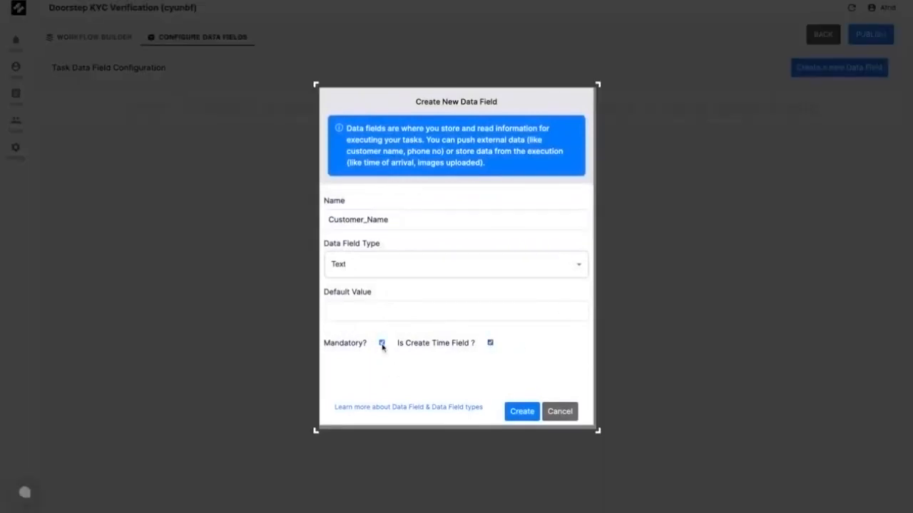
click(521, 412)
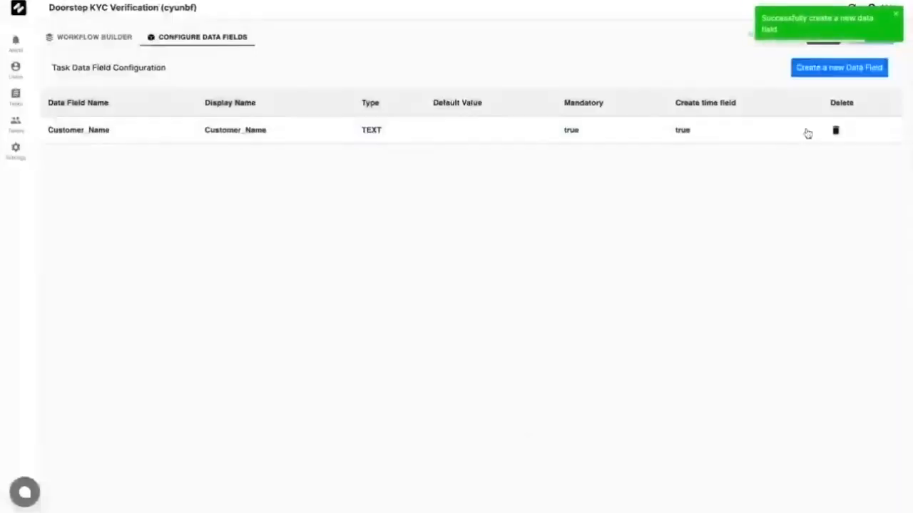
Step: Create a mandatory Number data field named Customer_Mobile
click(831, 72)
text(Customer_Mobile)
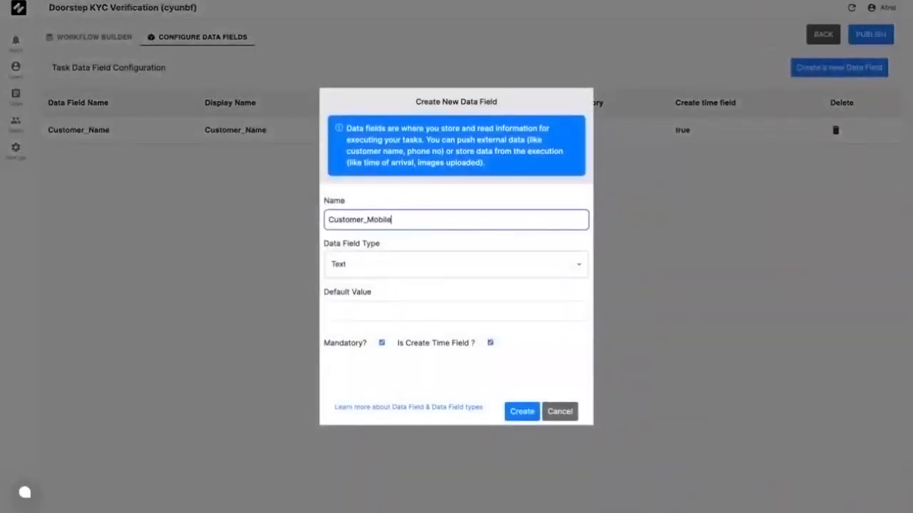
click(499, 271)
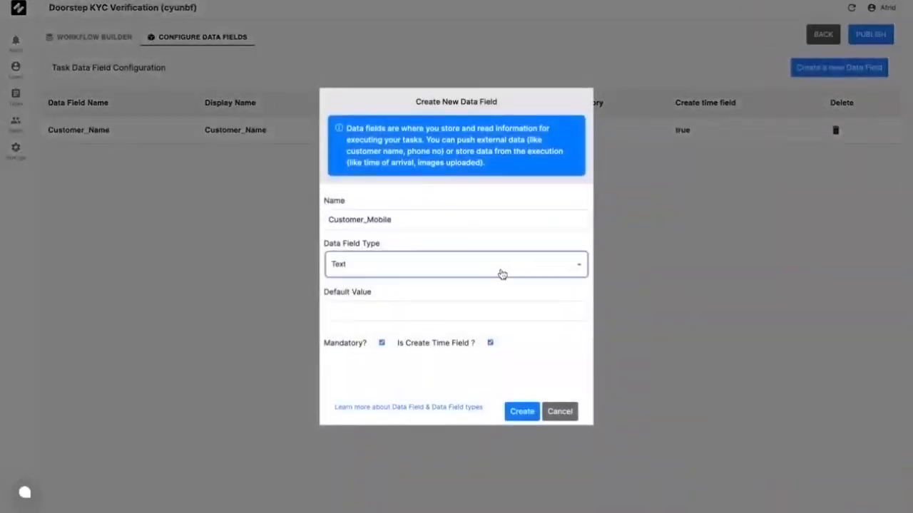
click(447, 298)
click(530, 418)
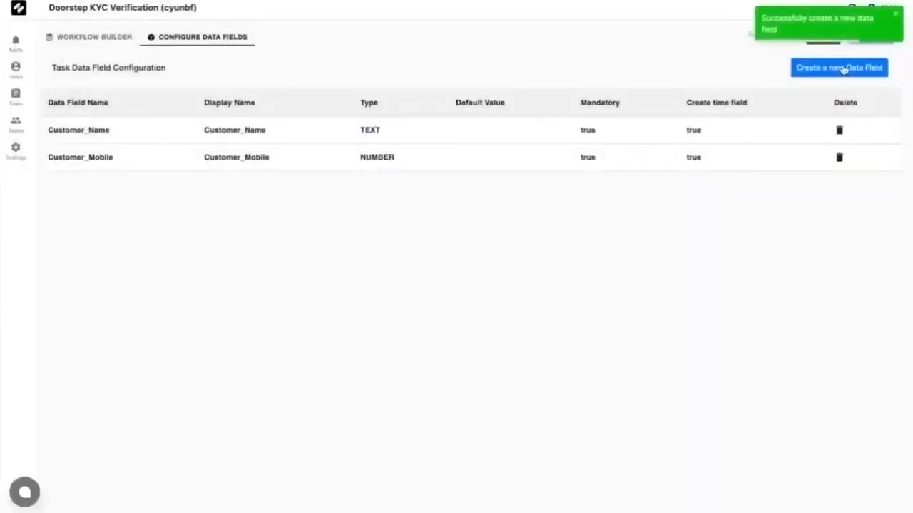
Step: Create a mandatory Location data field named Customer_Address
click(844, 68)
text(Customer_Address)
click(489, 267)
click(421, 325)
click(522, 390)
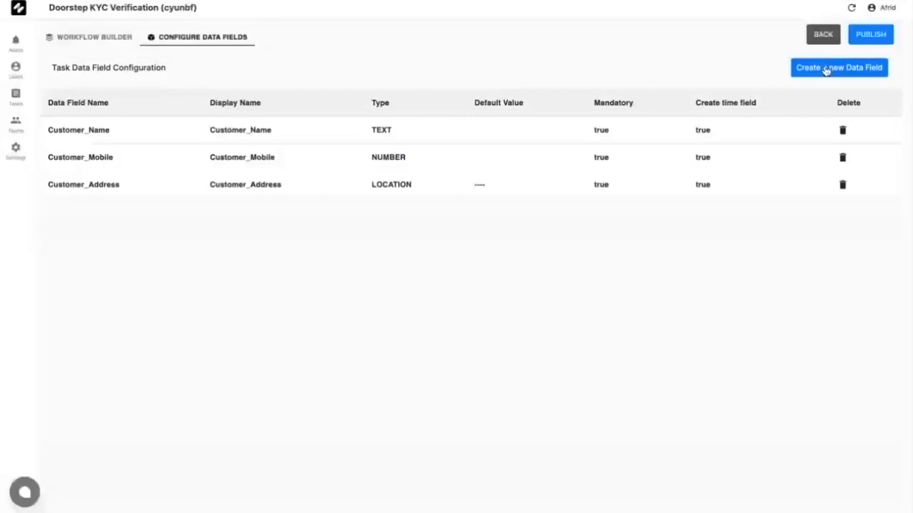
Step: Start a new data field named Proof_of_Identity_Type with type List of Value
click(825, 69)
click(541, 236)
text(P)
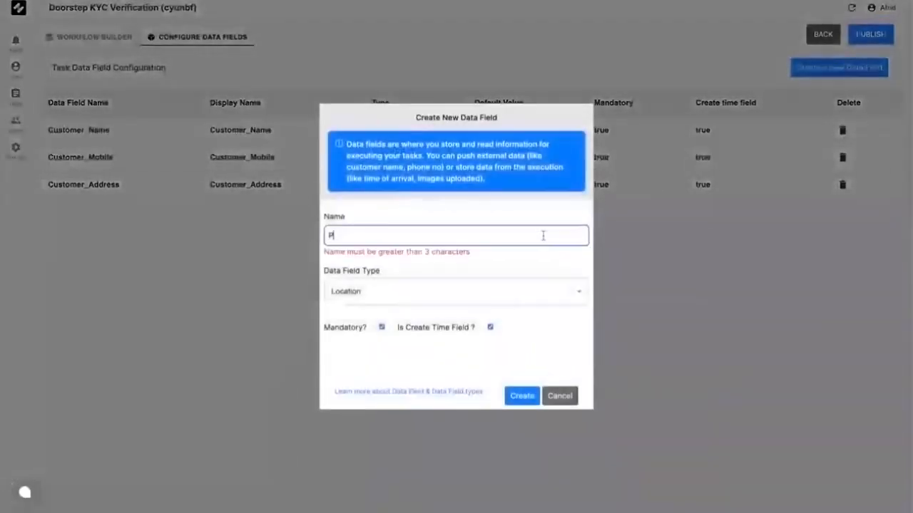
text(roof_of_Identity_Type)
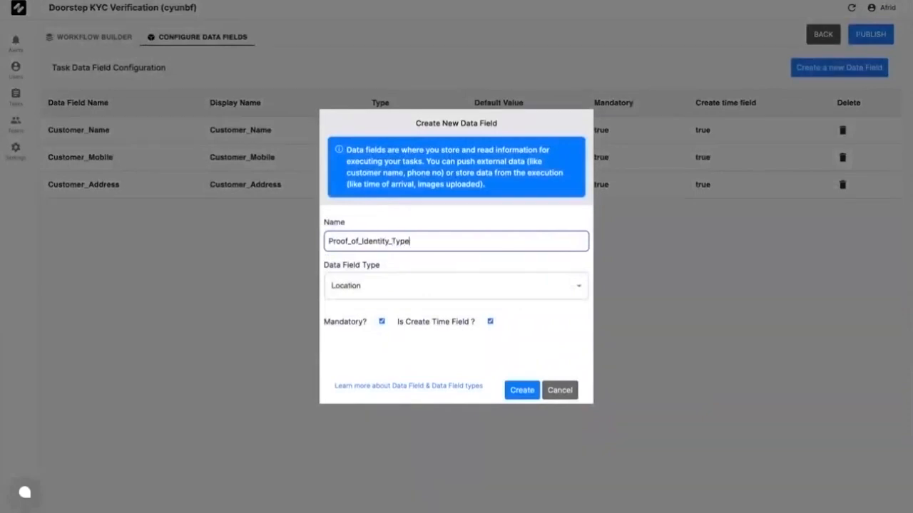
click(529, 288)
click(431, 398)
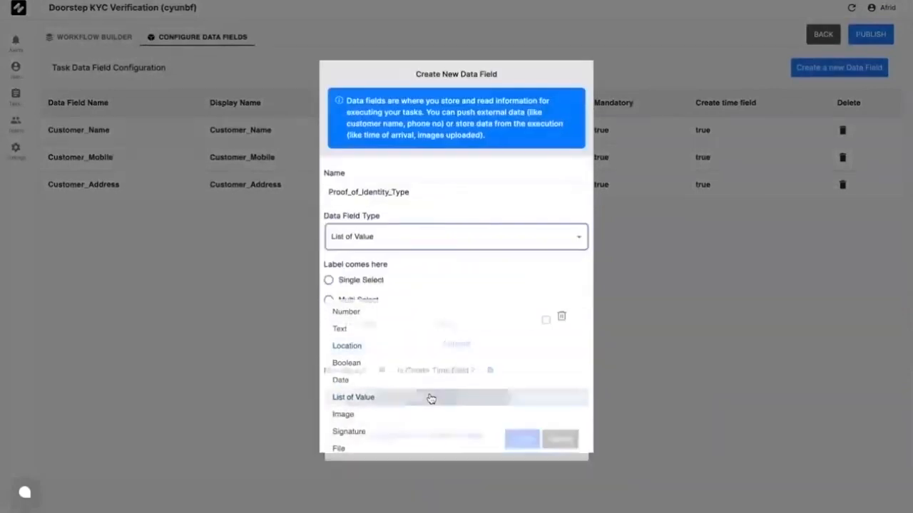
Step: Make it single-select with options Passport/passport and Drivers License/driversLicense
click(348, 284)
click(367, 323)
text(Passport)
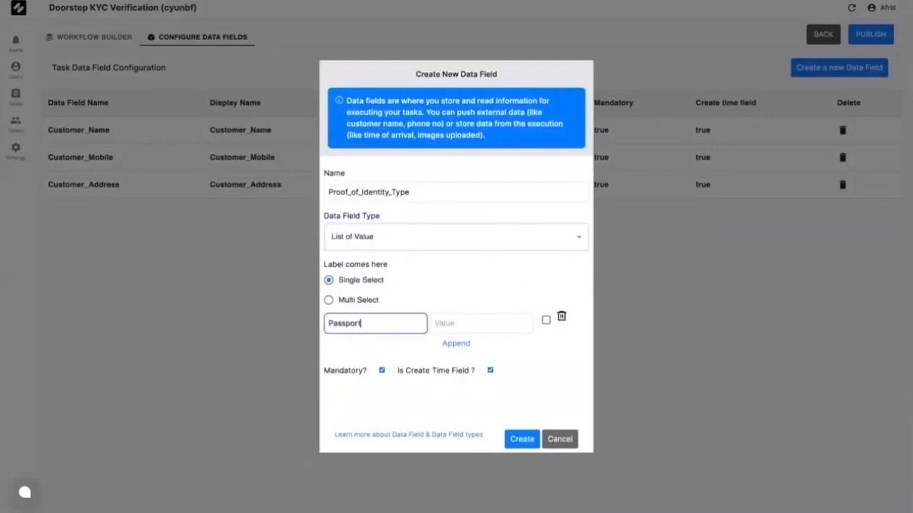
click(452, 327)
text(passport)
click(456, 343)
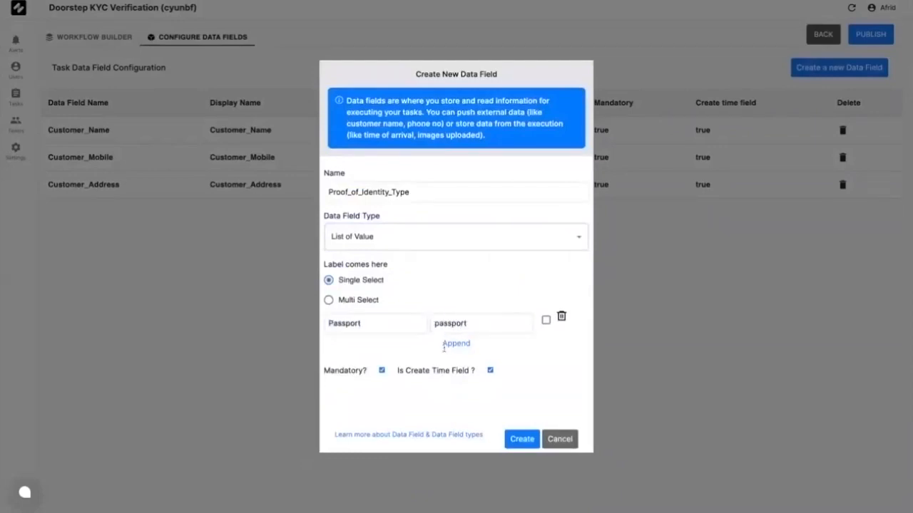
click(396, 336)
text(Drivers License)
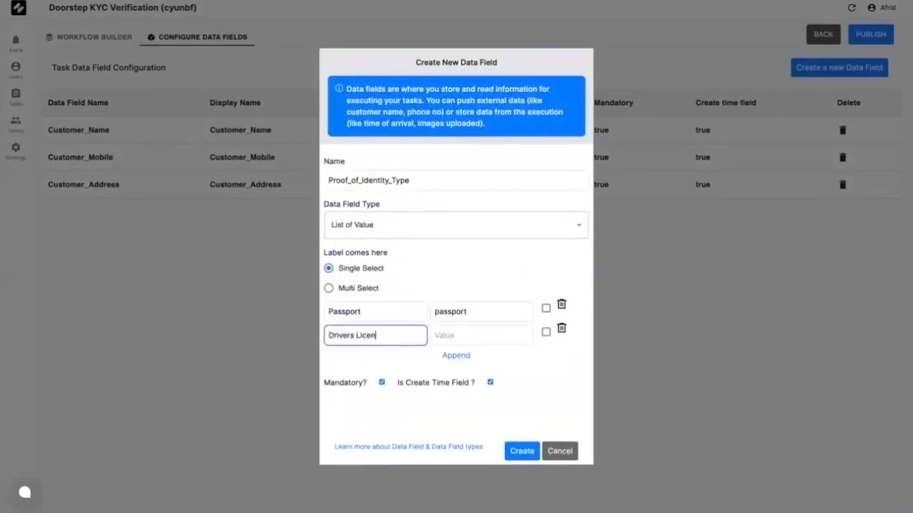
click(454, 336)
text(driversLicense)
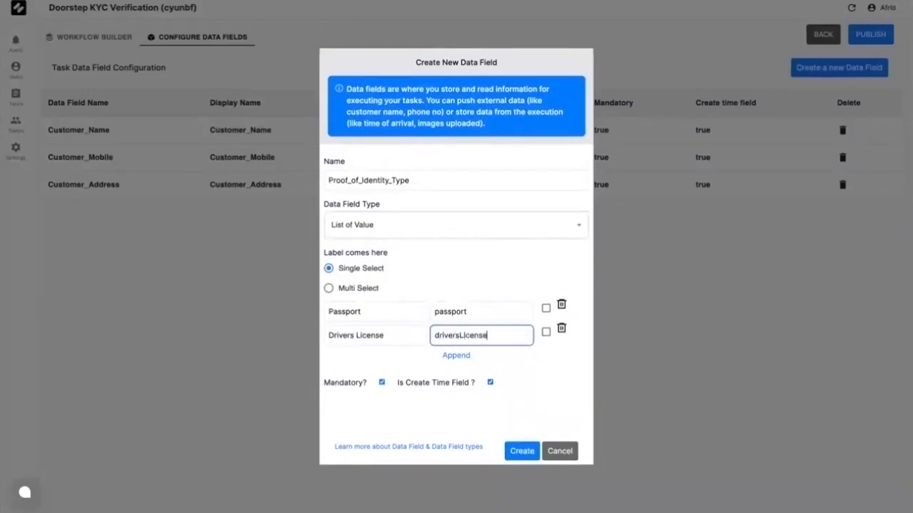
click(492, 385)
Step: Save Proof_of_Identity_Type without create-time, then add Text field Proof_of_Identity_Number
click(491, 382)
click(522, 452)
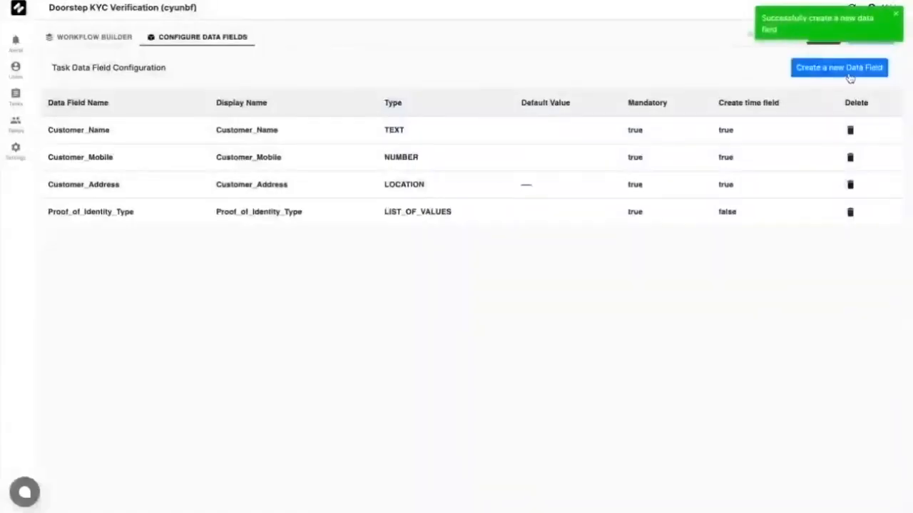
click(849, 74)
click(474, 188)
text(Proof_of_Identity_Number)
click(478, 243)
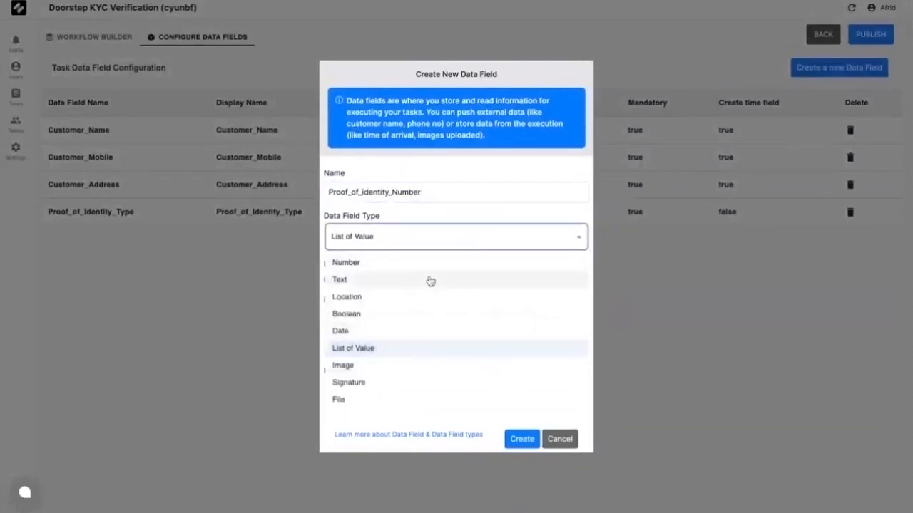
click(430, 280)
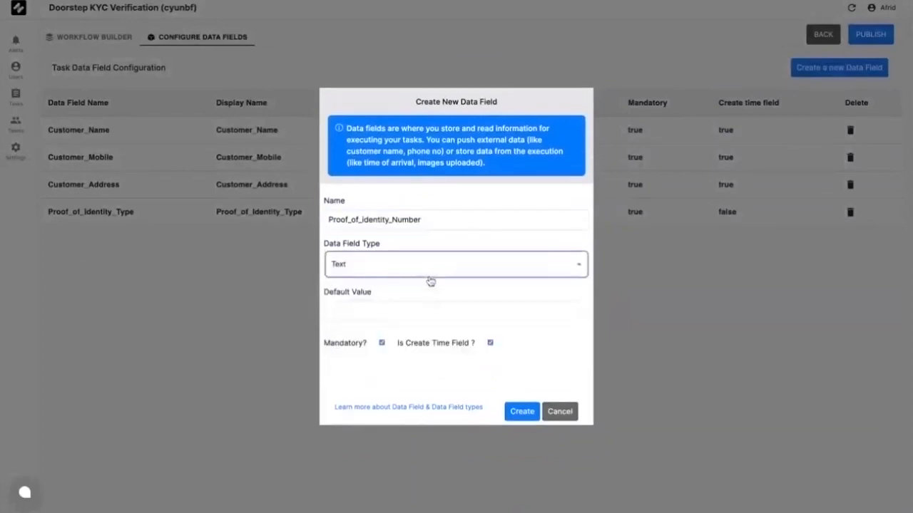
click(523, 413)
Step: Create Proof_of_Identity_Image as an Image field with create-time turned off
click(800, 69)
click(561, 219)
text(Proof_of_Id)
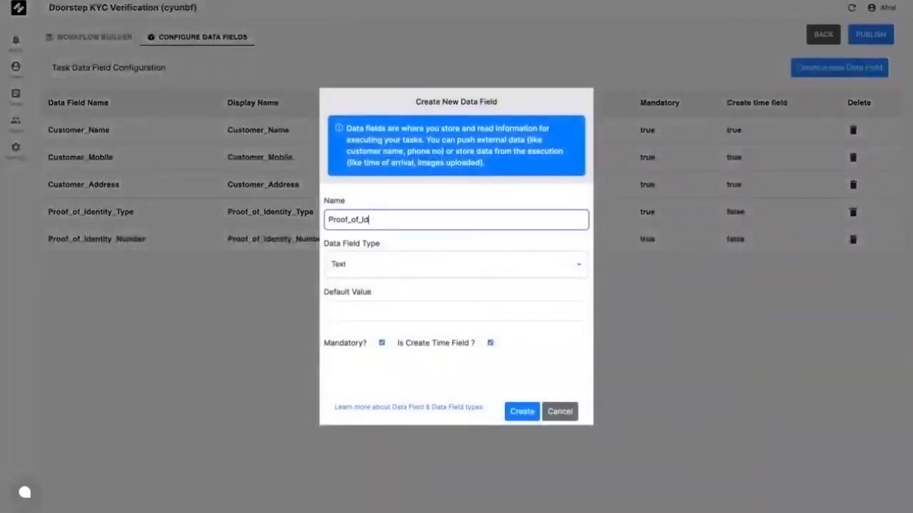
text(entity_Image)
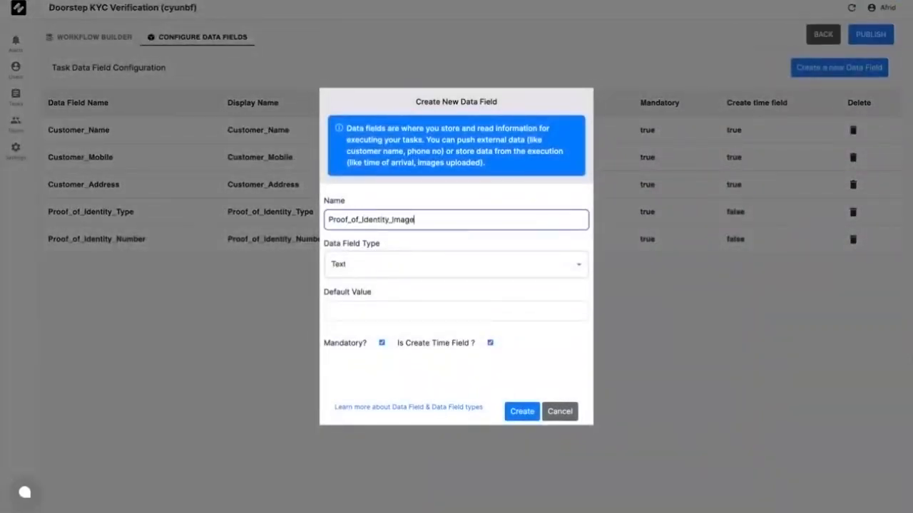
click(563, 267)
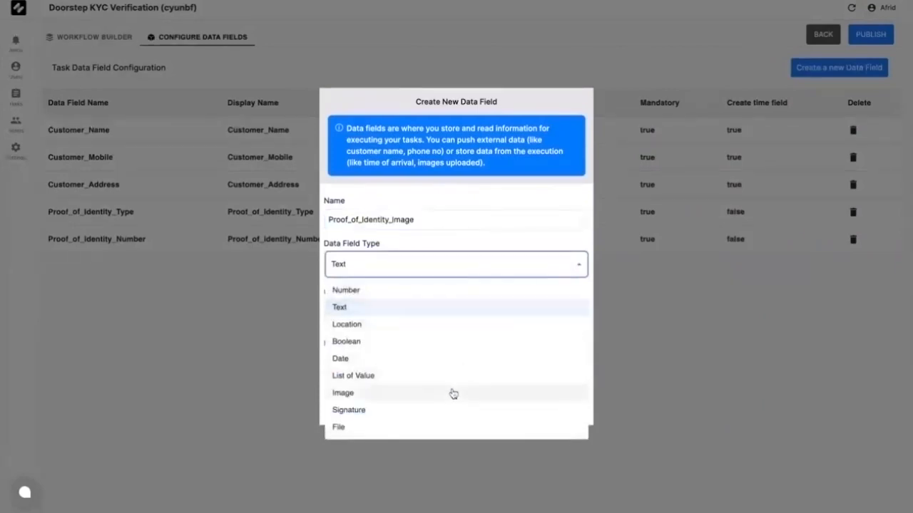
click(452, 393)
click(490, 322)
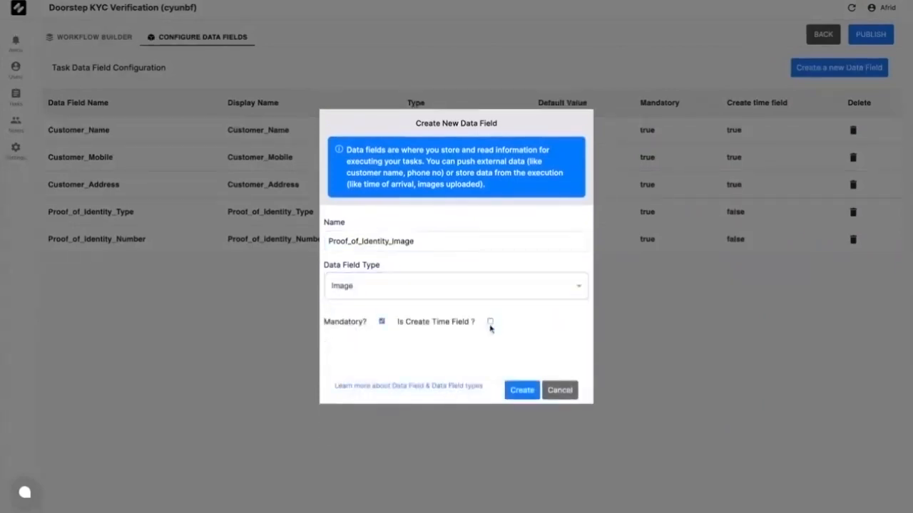
click(520, 390)
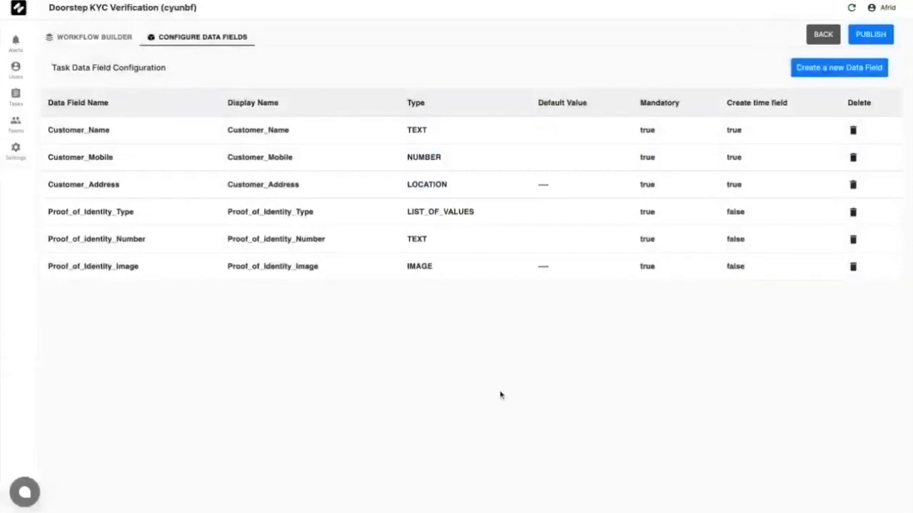
Step: Publish Doorstep KYC Verification as Active, then reopen it from the Workflows list
click(874, 43)
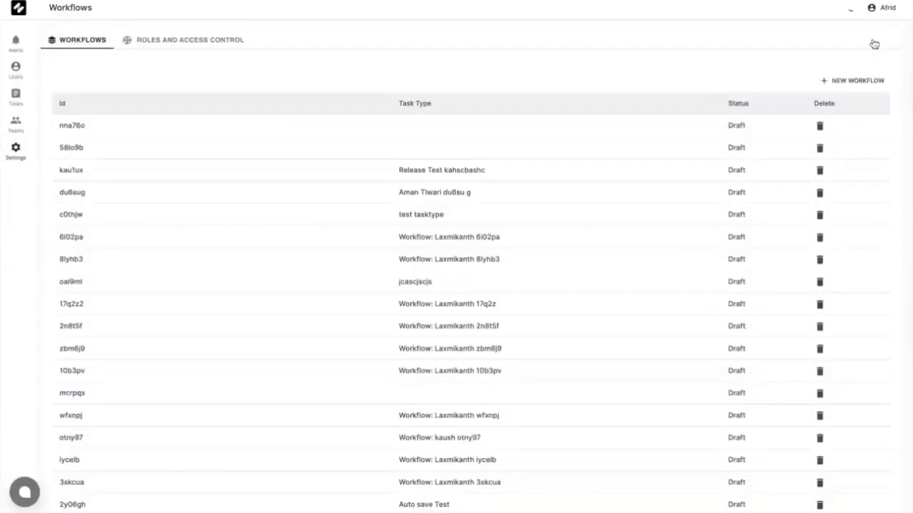
scroll(733, 81, down, 20)
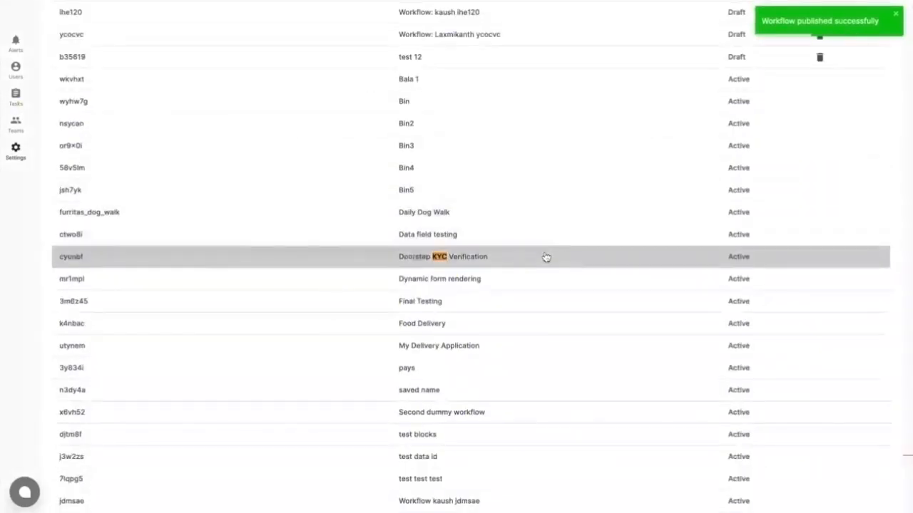
click(546, 257)
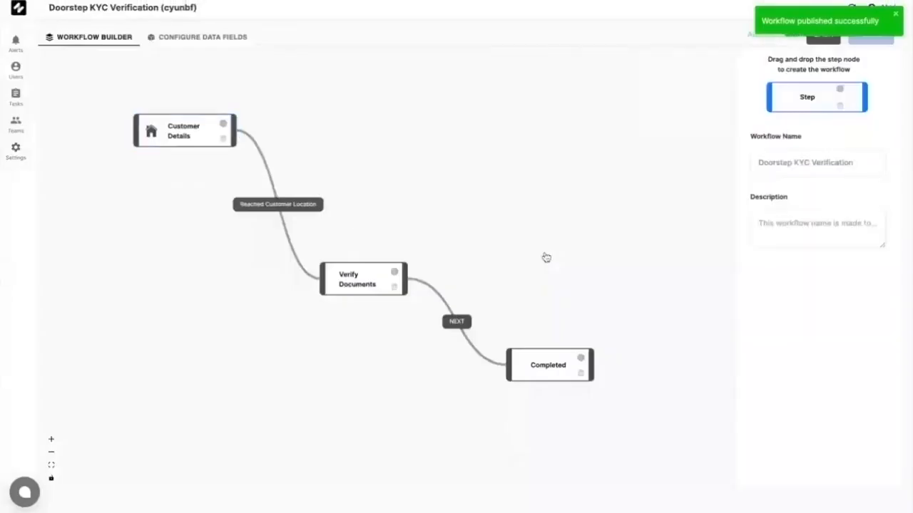
Step: Label the Customer Details text 'Customer Name' and bind it to ${task.data.Customer_Name}
click(190, 144)
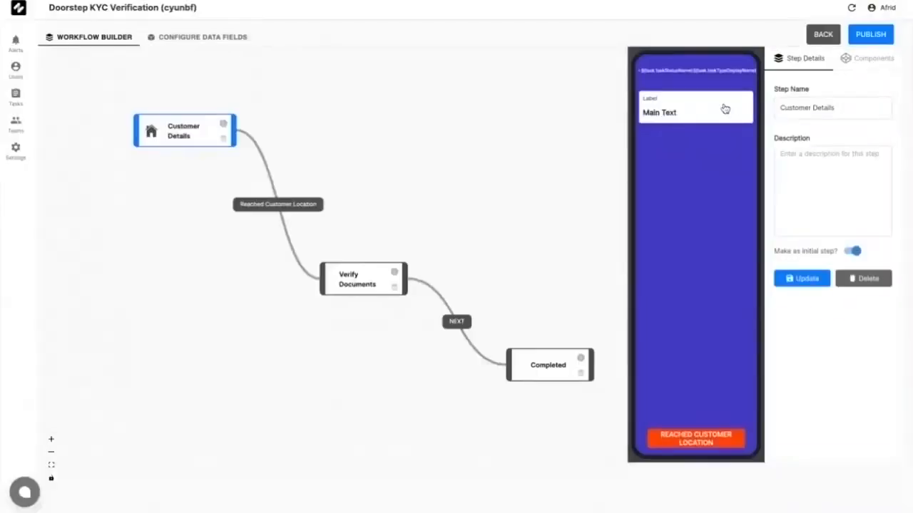
click(724, 108)
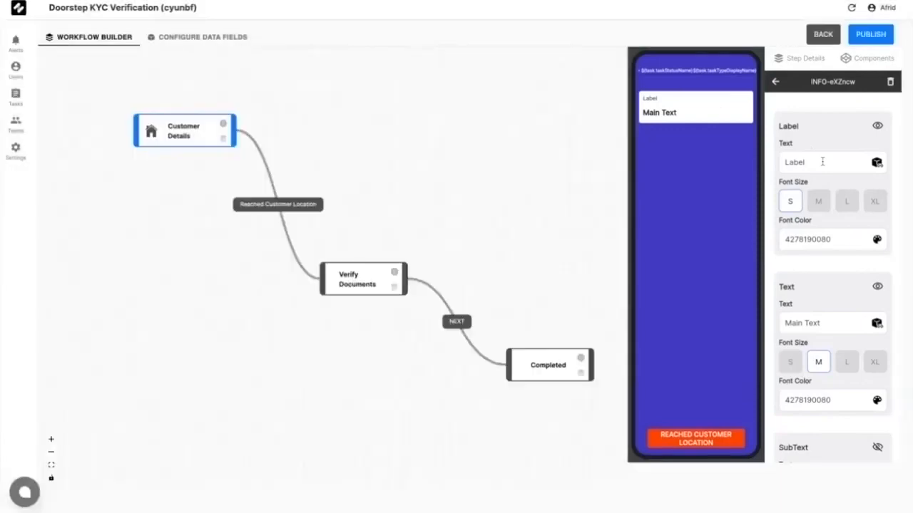
drag(822, 162, 736, 164)
text(Customer Name)
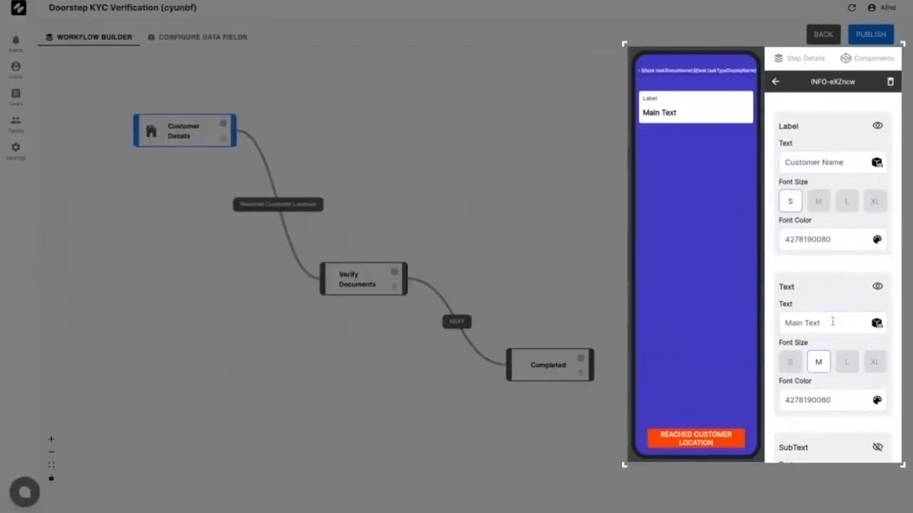
key(BackSpace)
key(BackSpace)
key(BackSpace)
key(BackSpace)
key(BackSpace)
key(BackSpace)
key(BackSpace)
key(BackSpace)
key(BackSpace)
text($)
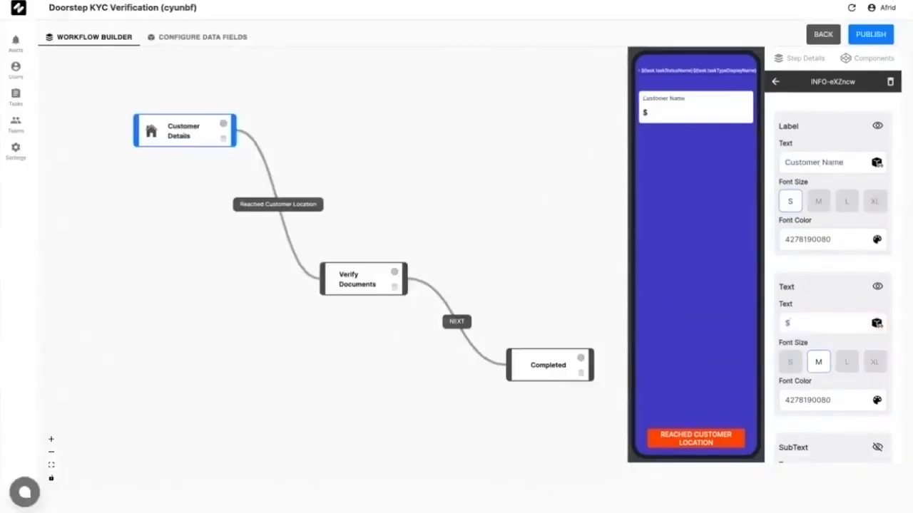
text({task.data)
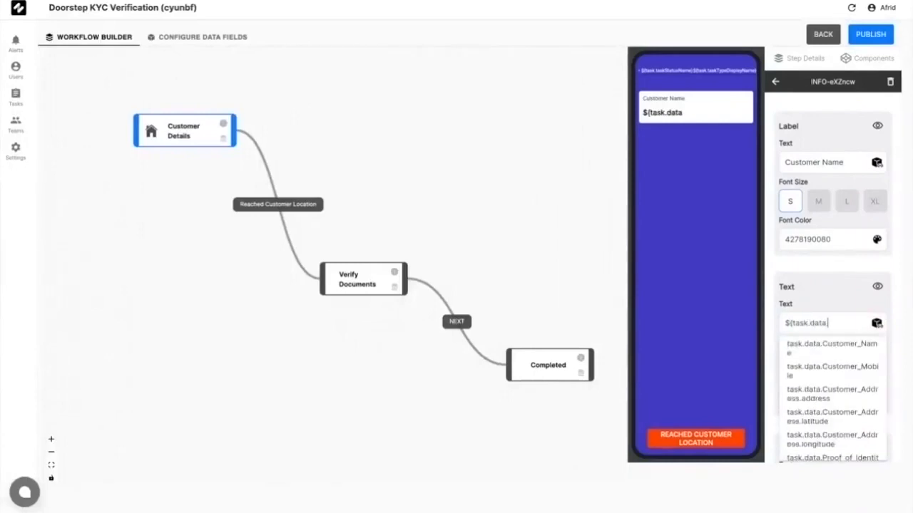
text(.Customer)
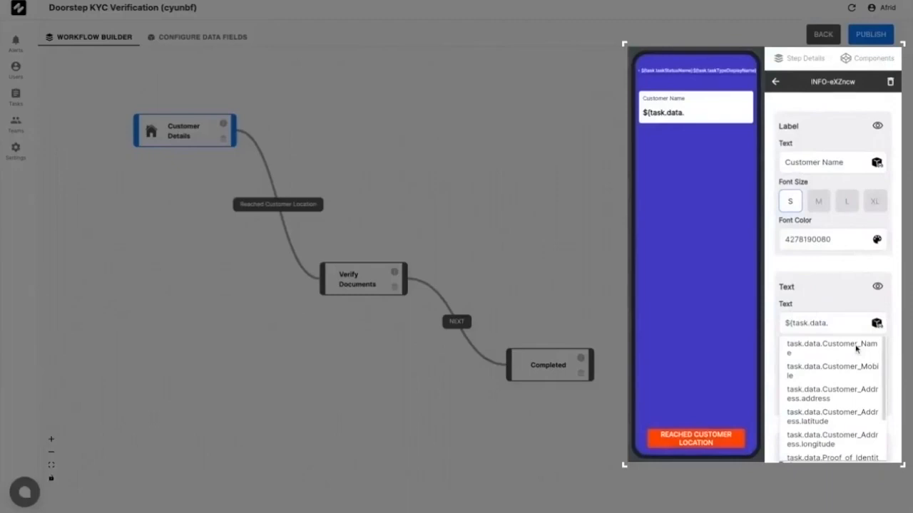
click(856, 348)
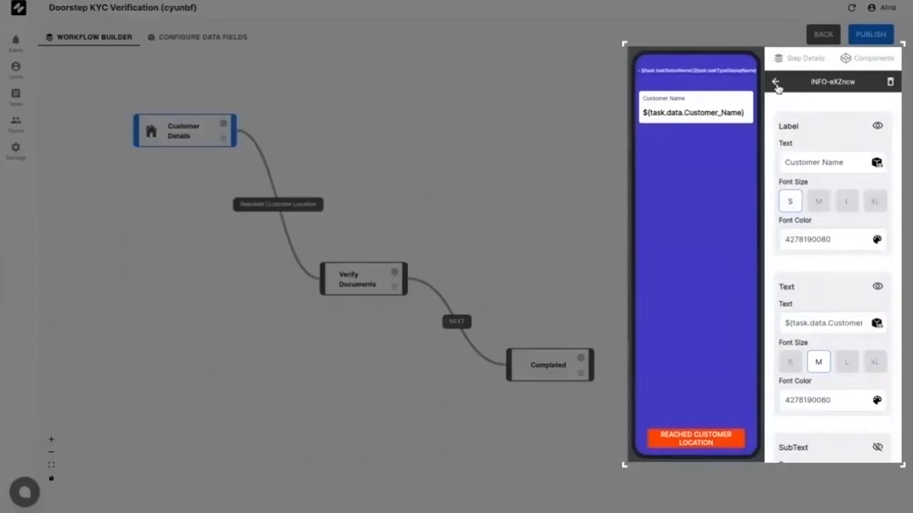
Step: Add a 'Customer Mobile' text bound to ${task.data.Customer_Mobile}, with a map below it
click(776, 84)
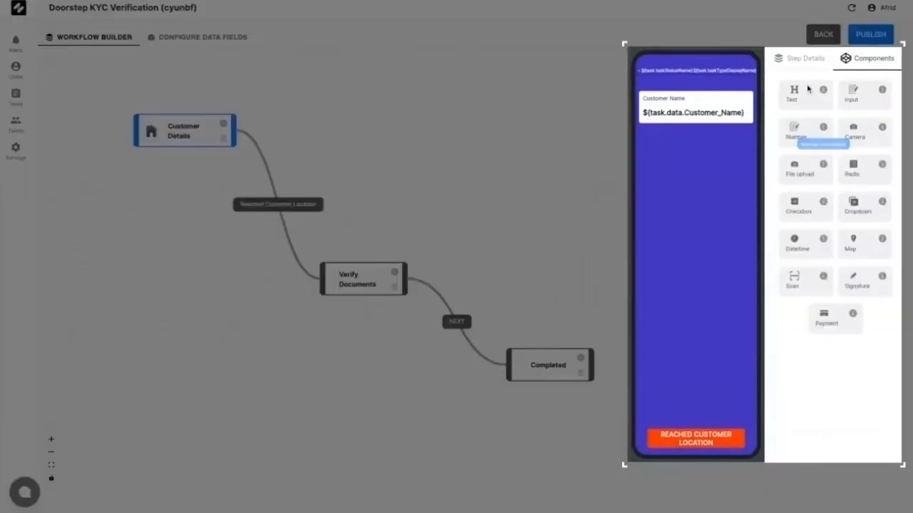
drag(810, 89, 703, 152)
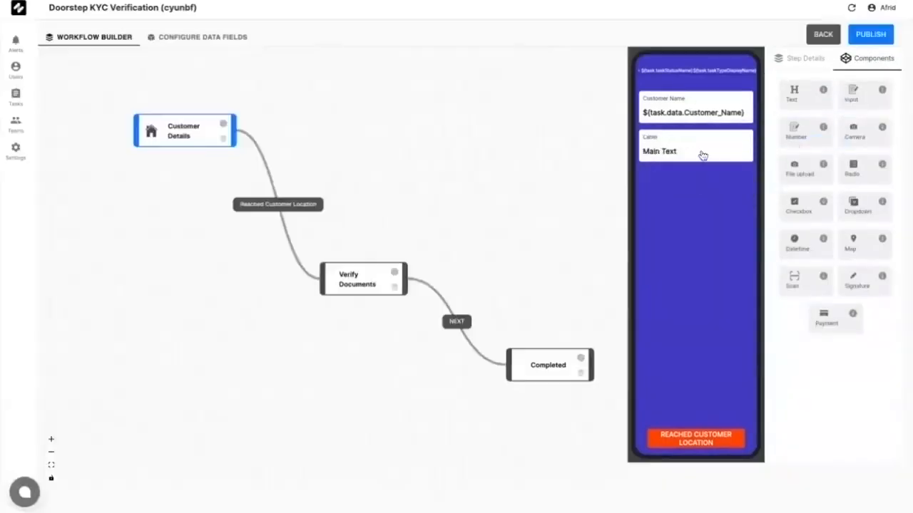
click(703, 156)
double_click(830, 167)
text(Cus)
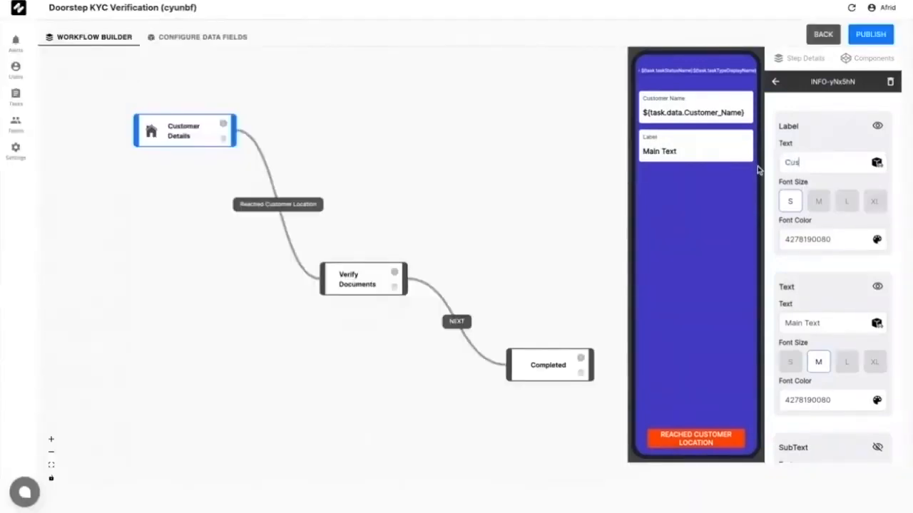
text(tomer Mobile)
drag(796, 323, 831, 322)
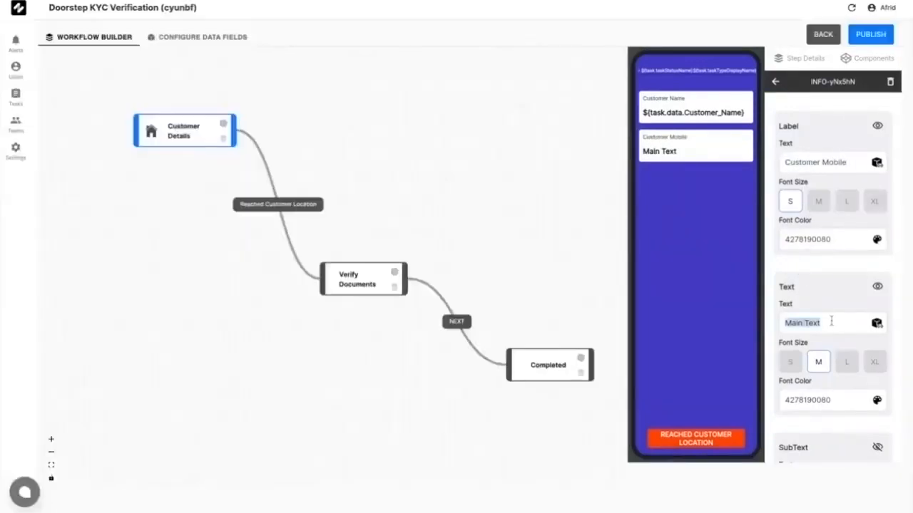
key(ctrl+a)
key(BackSpace)
text(${task.data.)
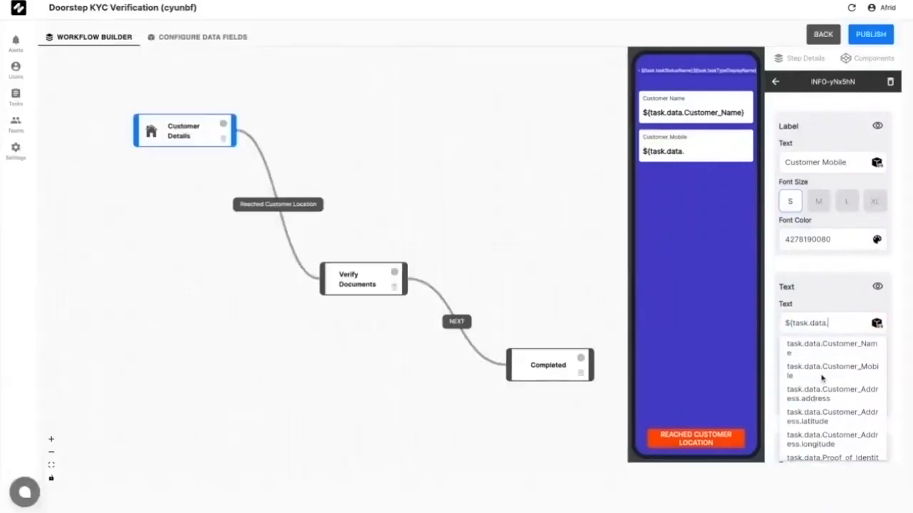
click(827, 371)
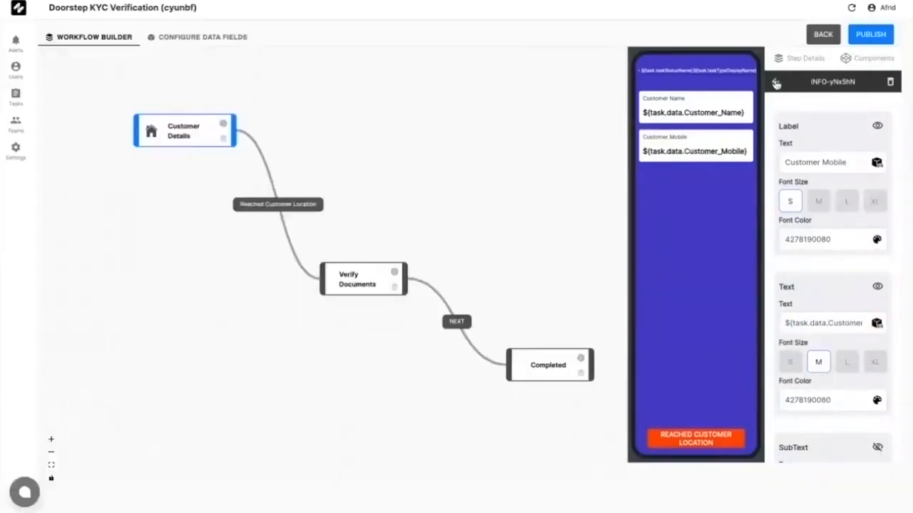
click(776, 83)
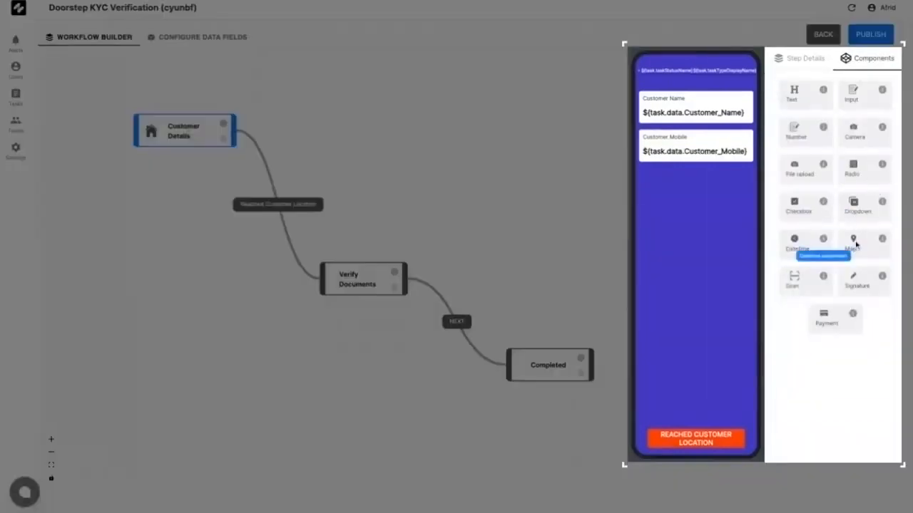
drag(856, 246, 703, 249)
Step: Label the map 'Customer Location' and bind its latitude and longitude to Customer_Address
click(711, 185)
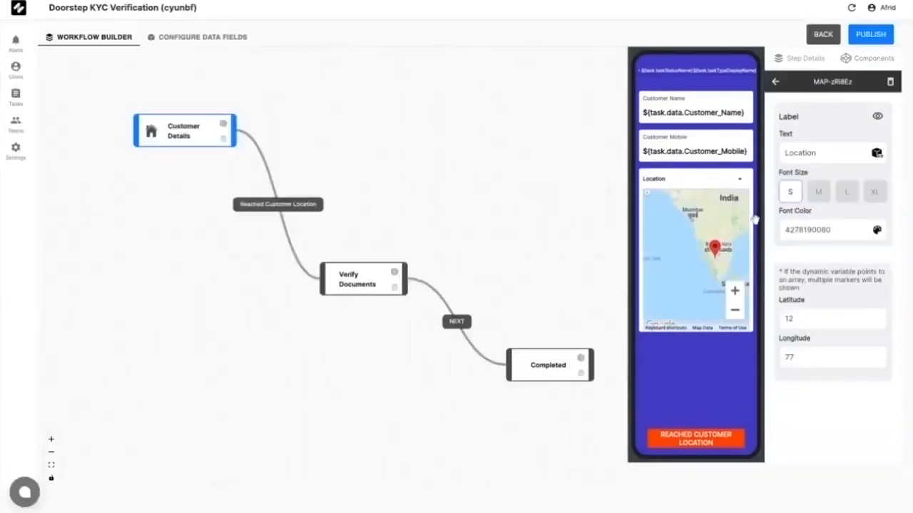
click(840, 151)
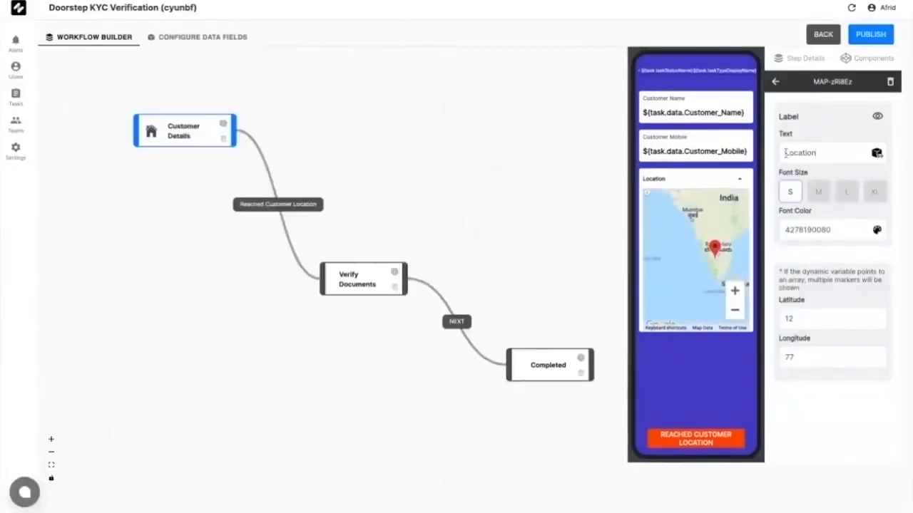
click(784, 153)
text(Customer )
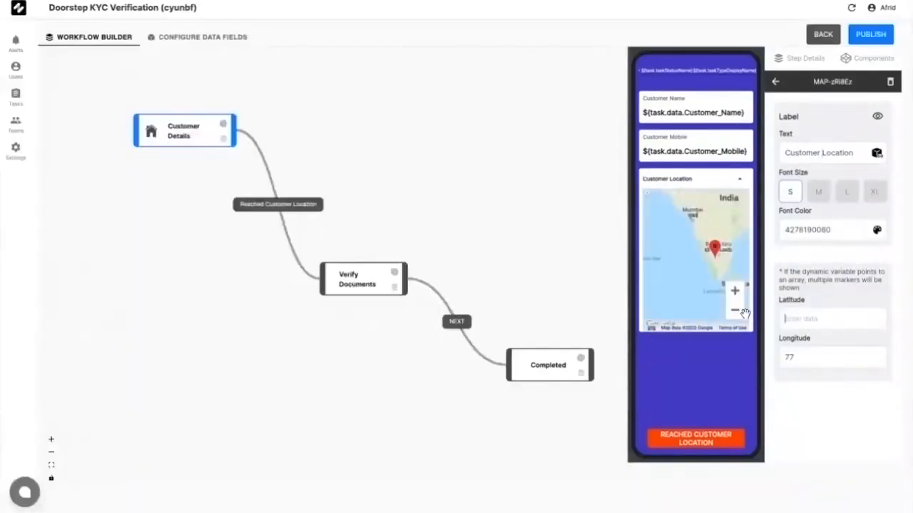
text(${task.data.)
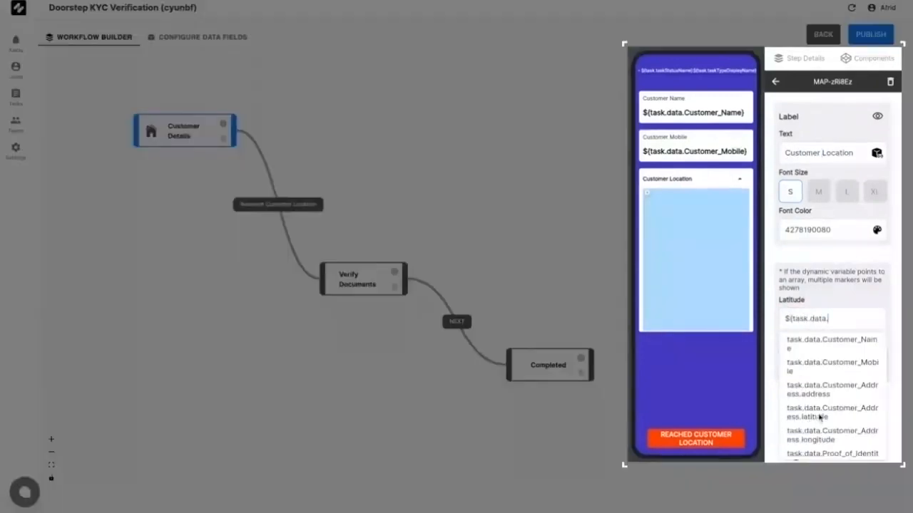
click(820, 416)
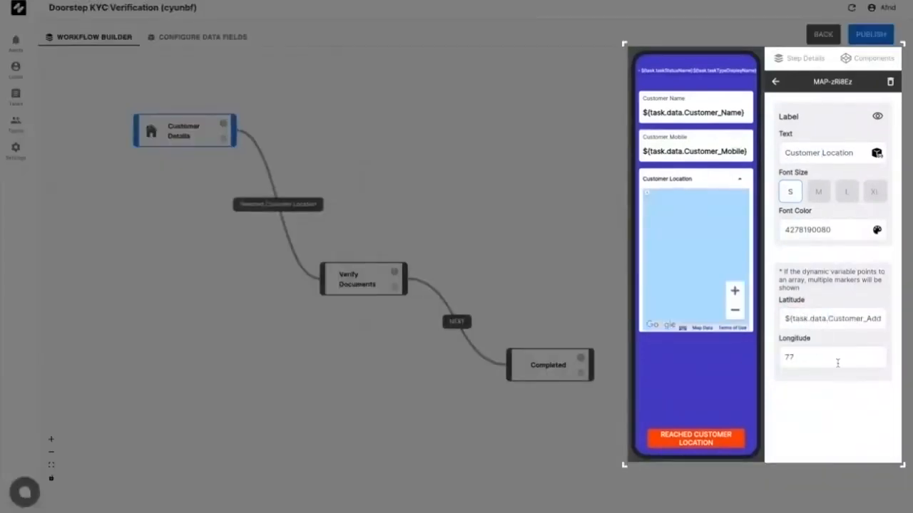
click(836, 360)
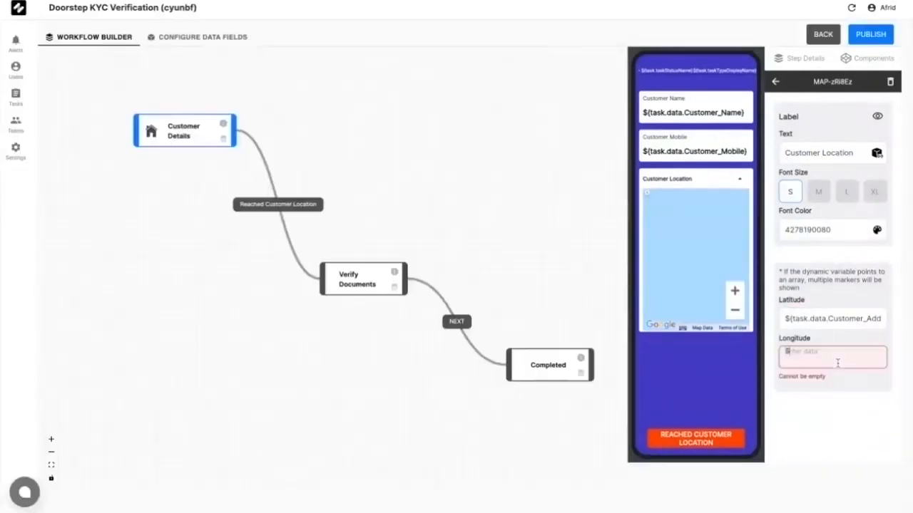
text(${task.data.)
scroll(831, 427, down, 3)
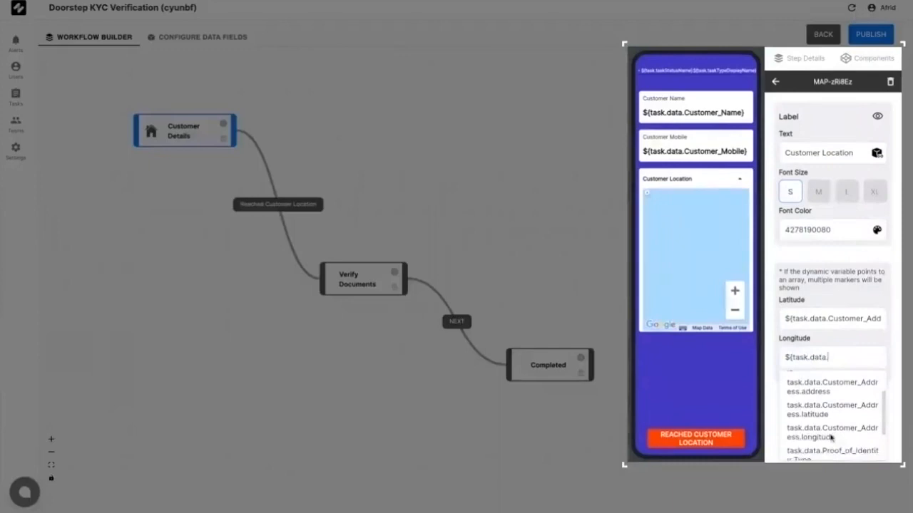
click(830, 434)
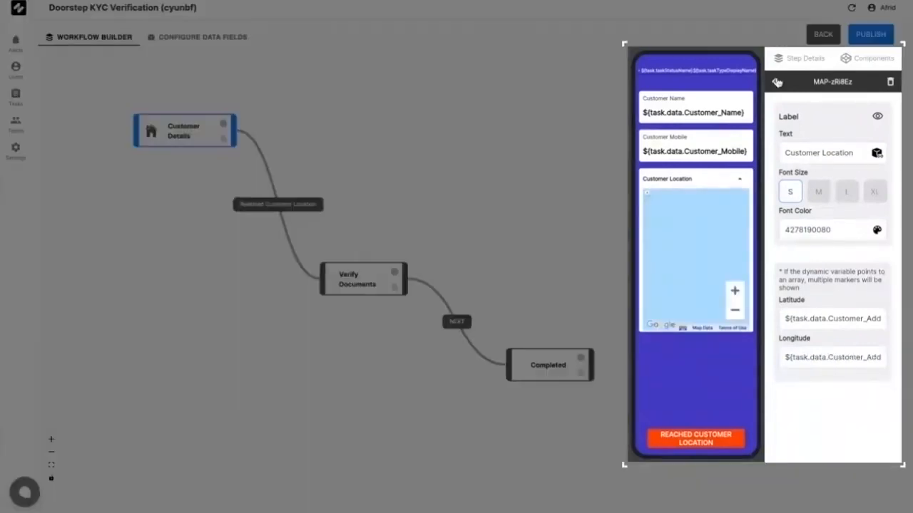
click(776, 82)
click(369, 282)
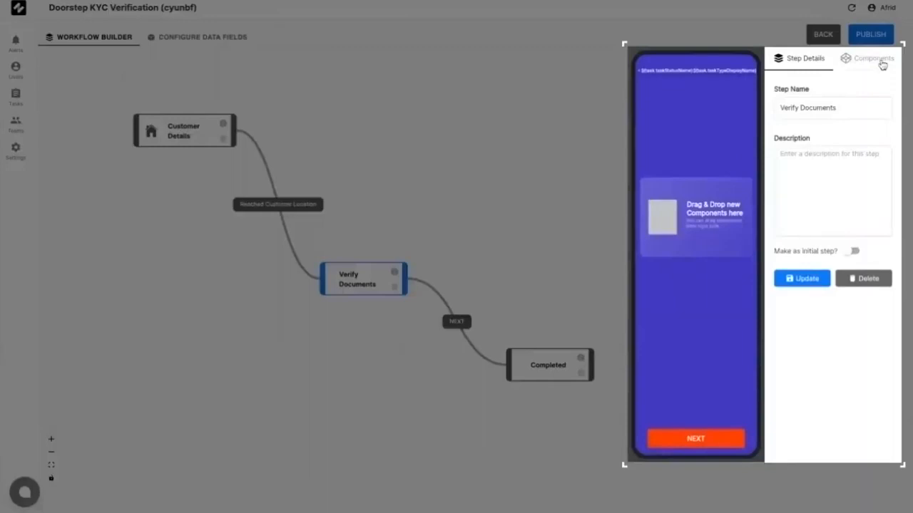
Step: Drop a Radio component with Option 1 and Option 2 onto Verify Documents and open its properties
click(881, 61)
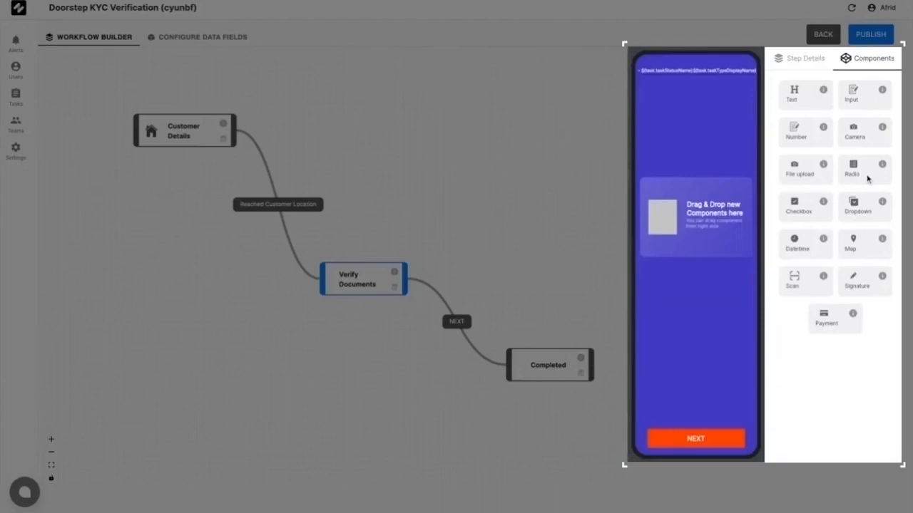
drag(868, 178, 682, 199)
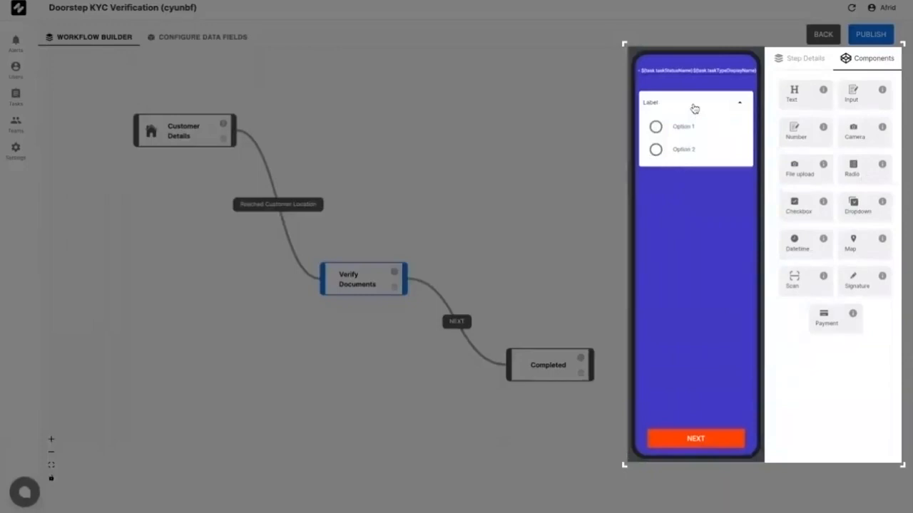
click(694, 108)
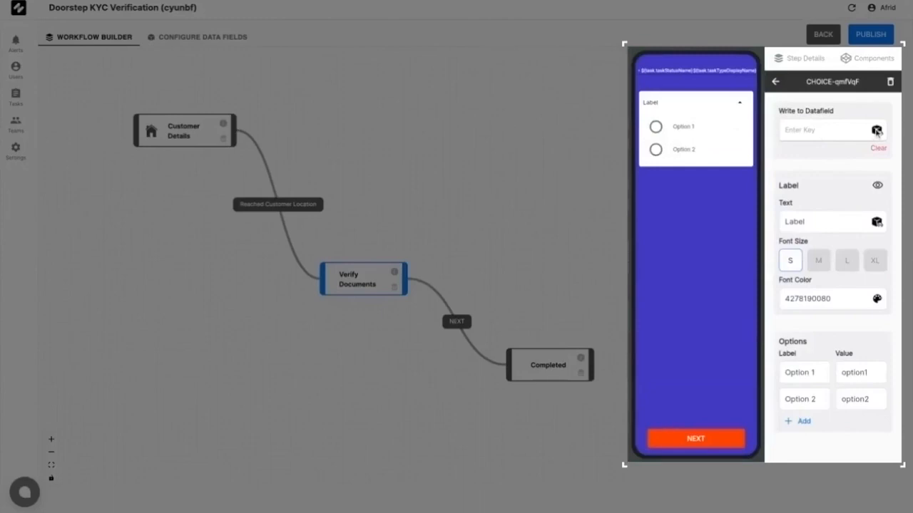
Step: Save the radio answer to task.data.Proof_of_Identity_Type and label it 'ID Proof Type'
click(876, 131)
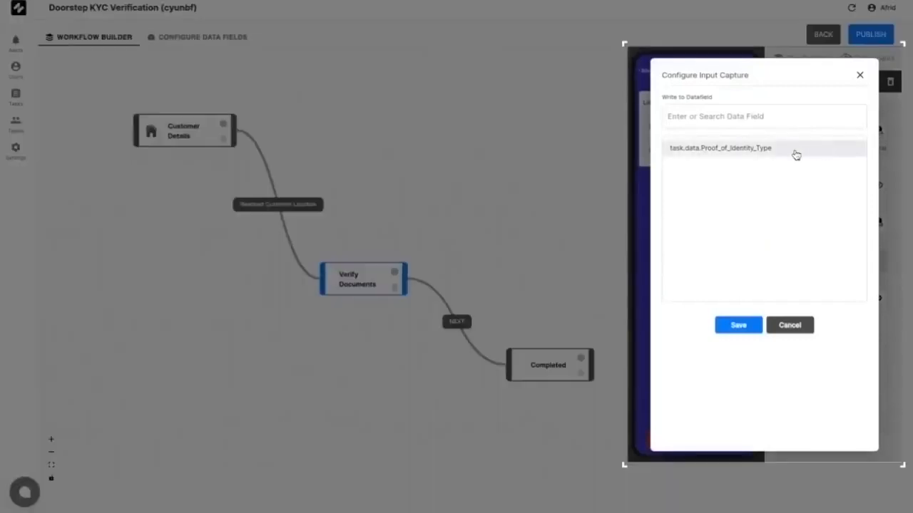
click(796, 150)
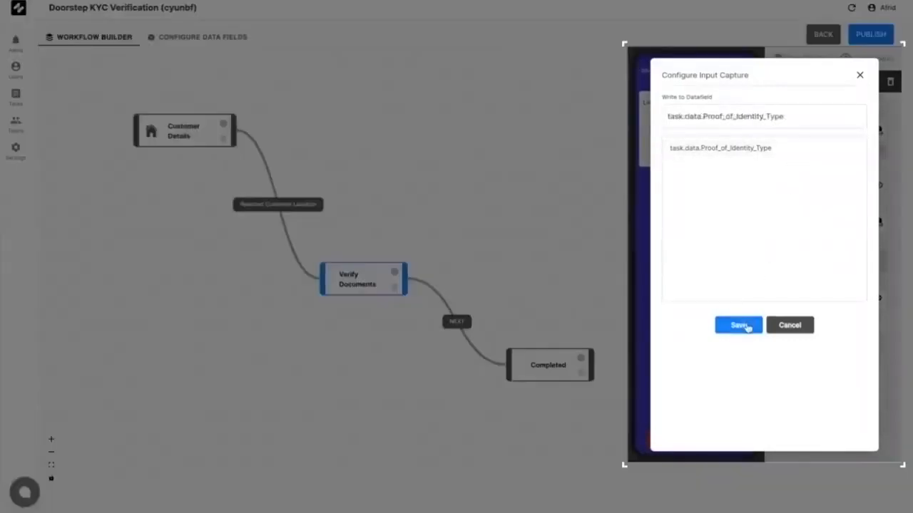
click(740, 326)
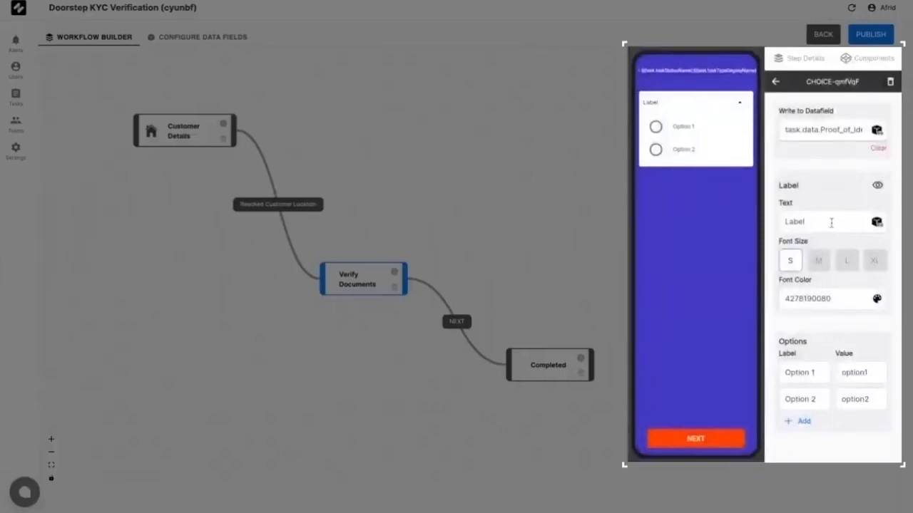
double_click(831, 223)
text(ID Proof Type)
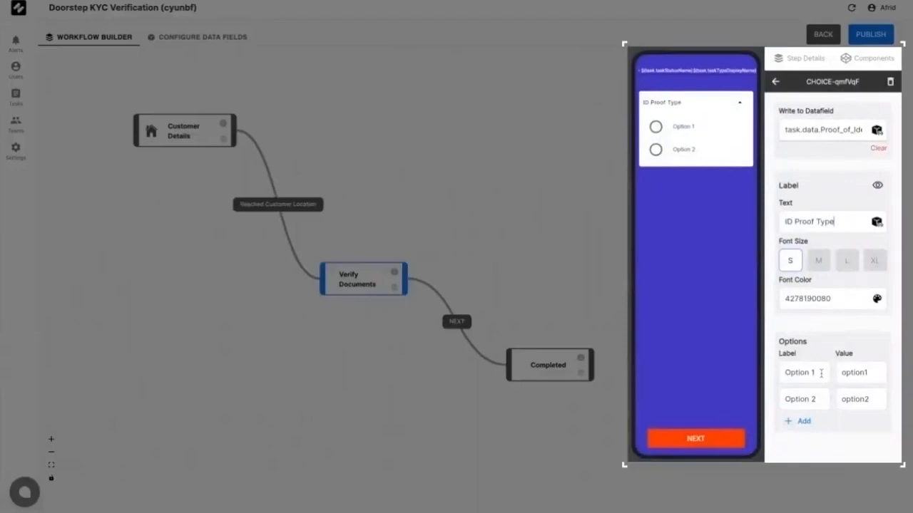
Step: Set the radio options to Passport/passport and Drivers License/driversLicense
triple_click(821, 372)
text(Pa)
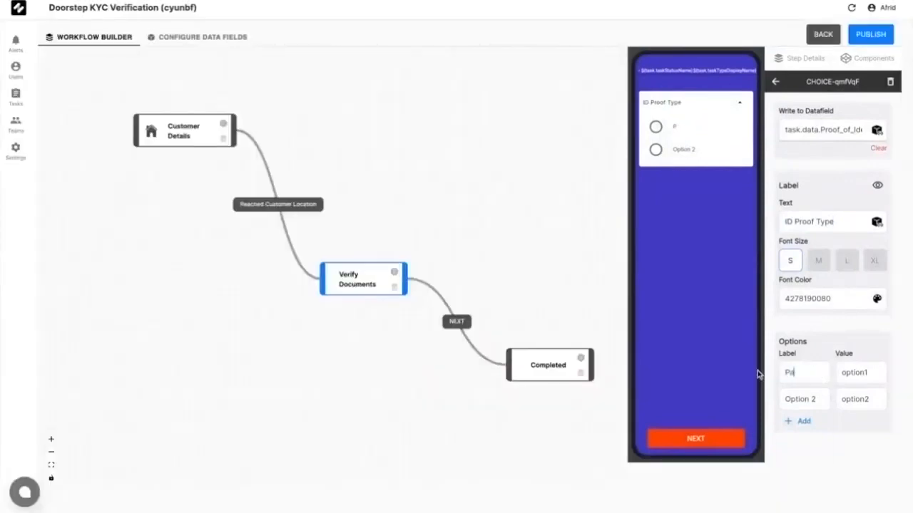
text(ssport)
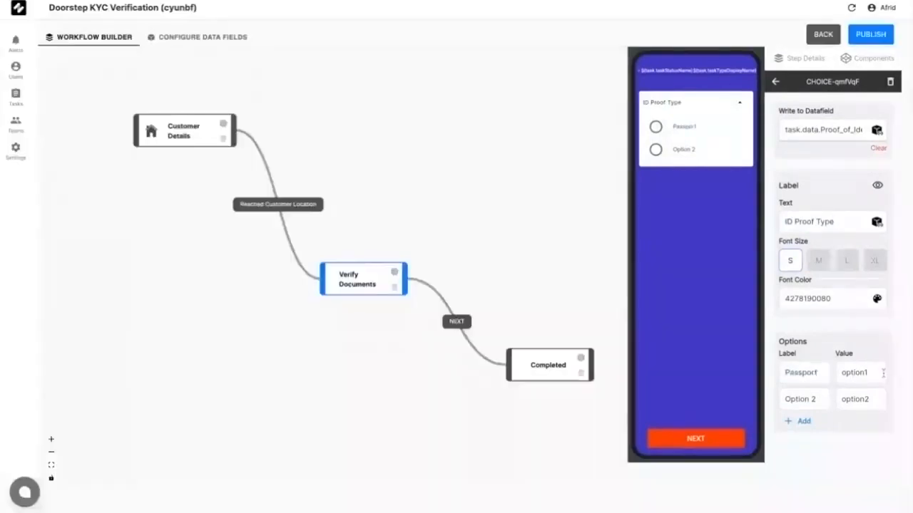
triple_click(883, 372)
text(passpo)
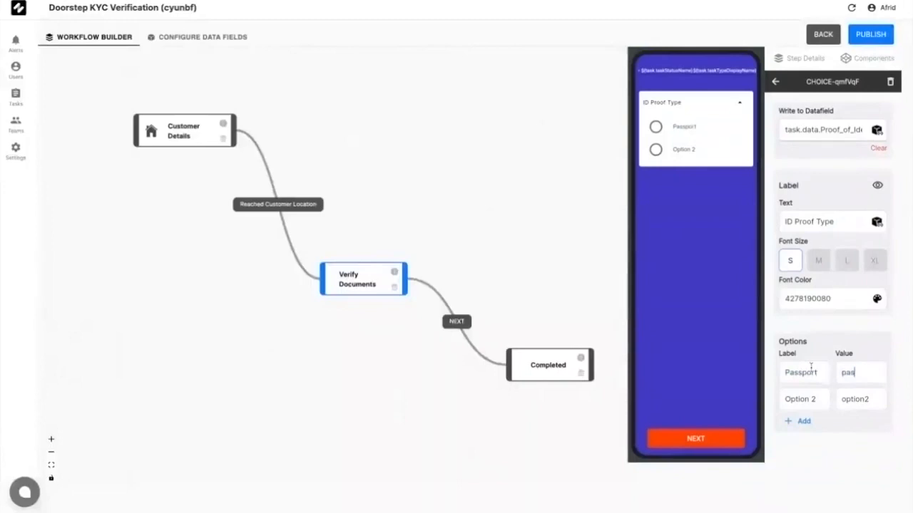
text(rt)
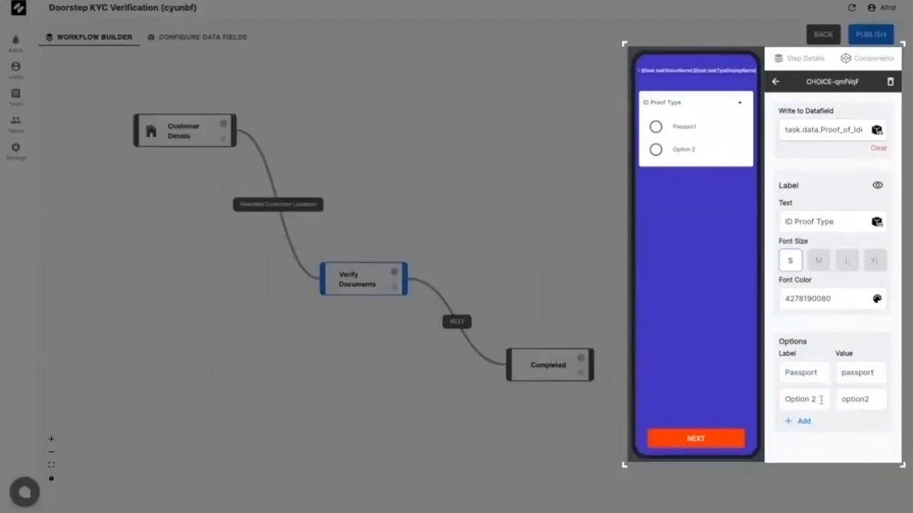
triple_click(821, 399)
text(Drivers Licen)
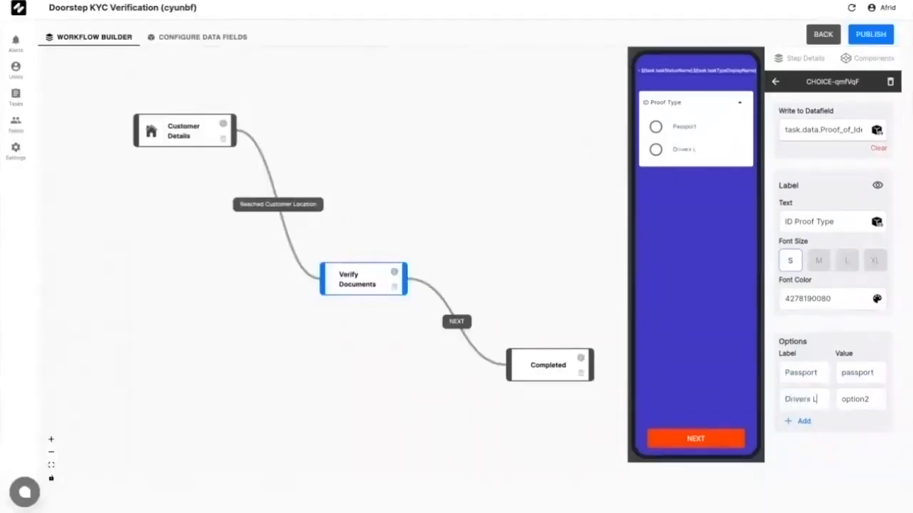
text(se)
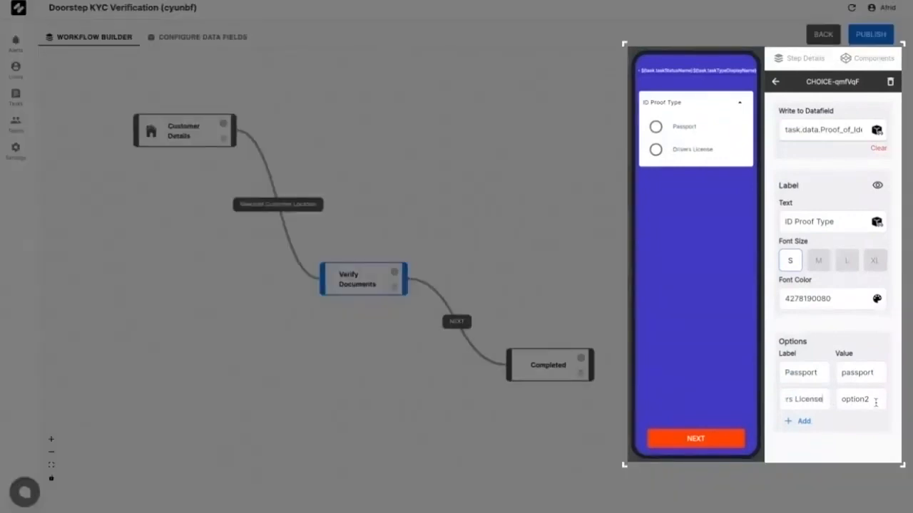
double_click(875, 402)
text(driversLicense)
click(776, 85)
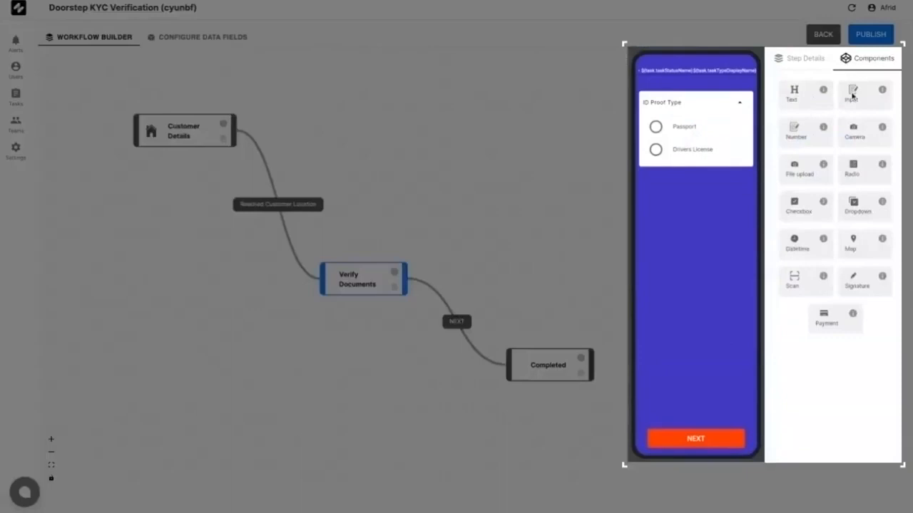
Step: Add an 'ID Proof Number' input saved to the Proof_of_identity_Number data field
drag(851, 92, 695, 219)
click(714, 193)
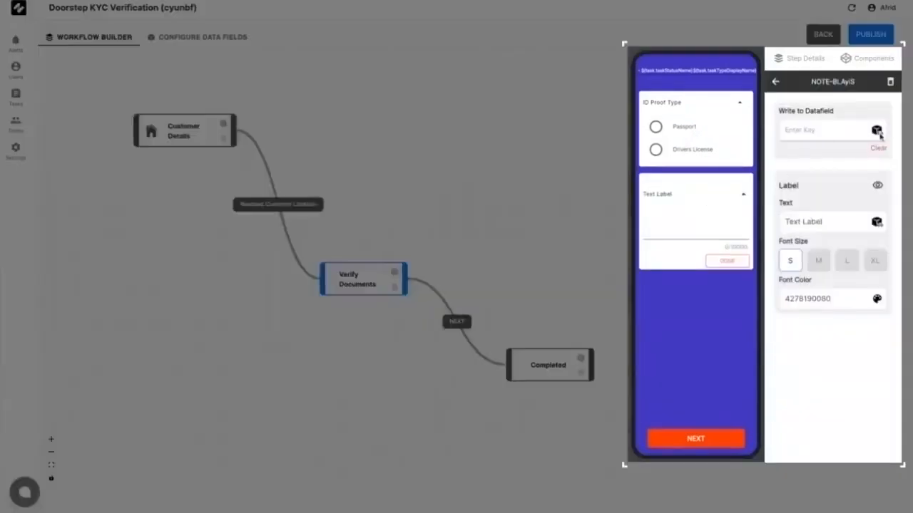
click(877, 130)
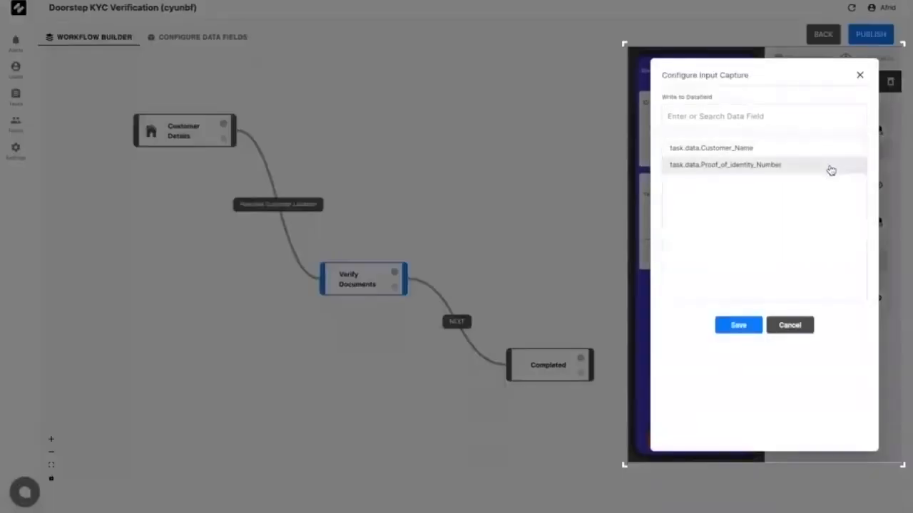
click(831, 166)
click(754, 329)
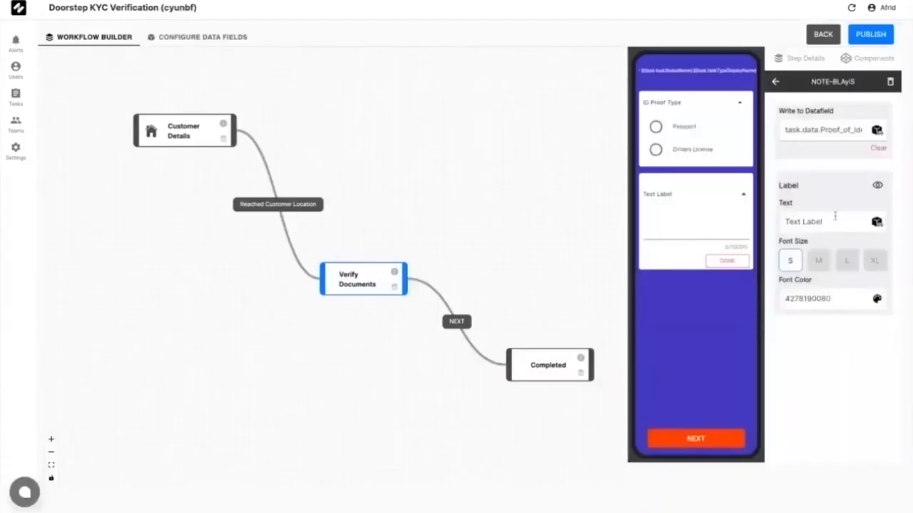
triple_click(838, 224)
text(ID Proof Number)
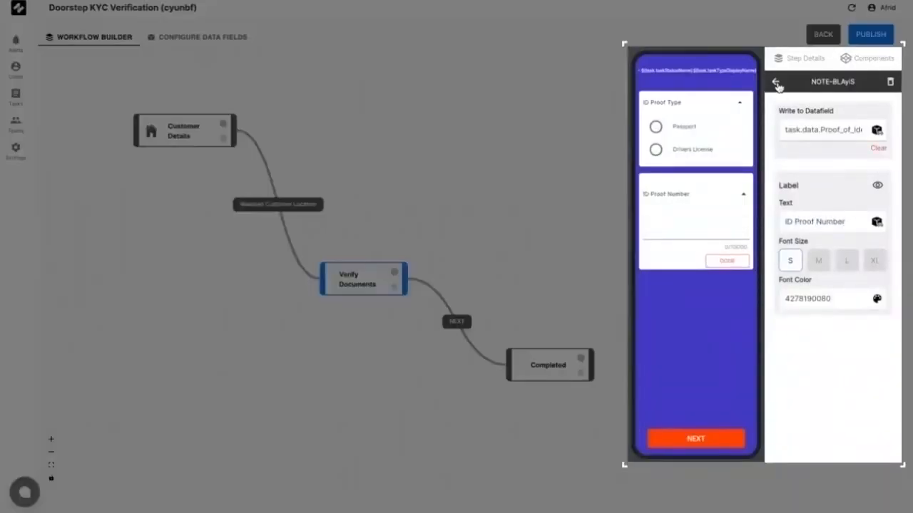
click(775, 82)
Step: Add an 'ID Proof Image' camera capture saved to the proof of identity image field
drag(864, 128, 692, 308)
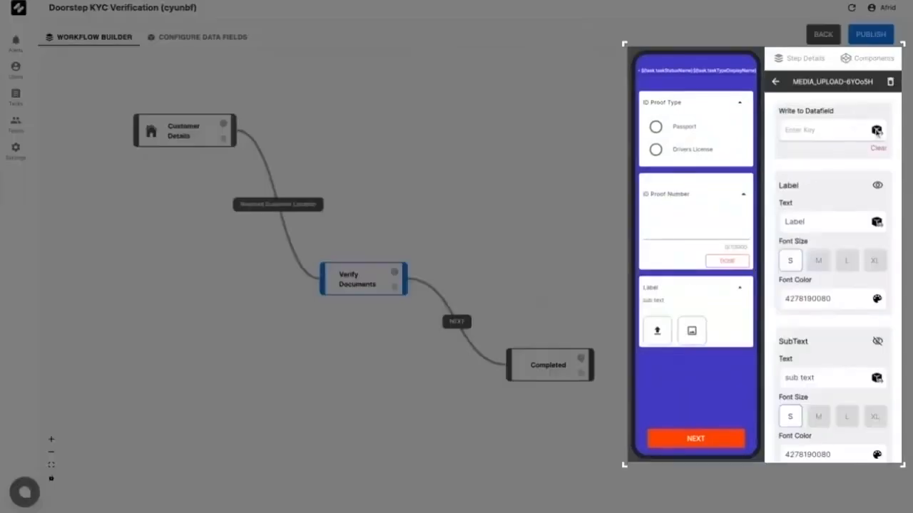
click(877, 131)
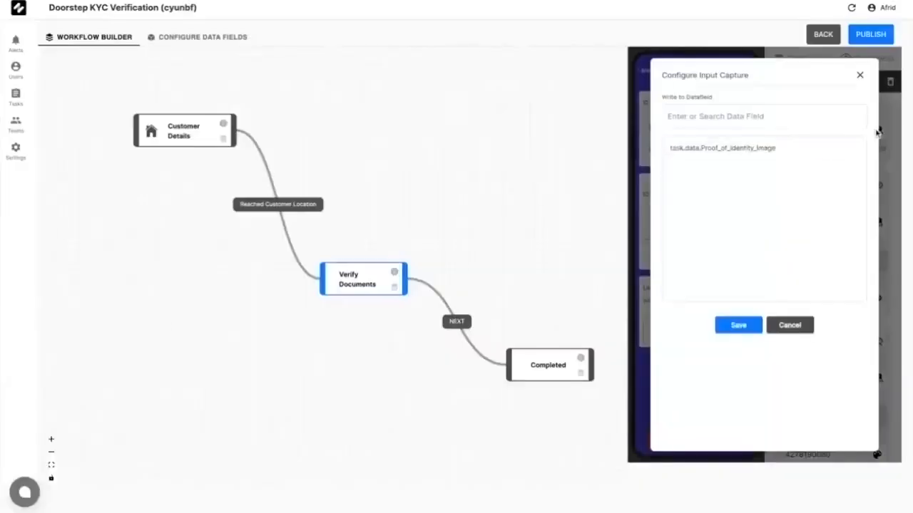
click(809, 149)
click(737, 325)
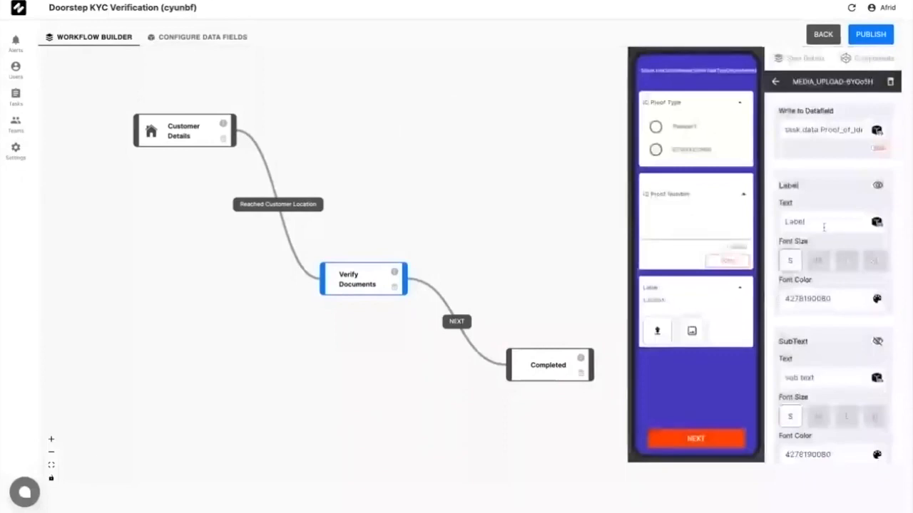
double_click(827, 225)
text(ID Proof Image)
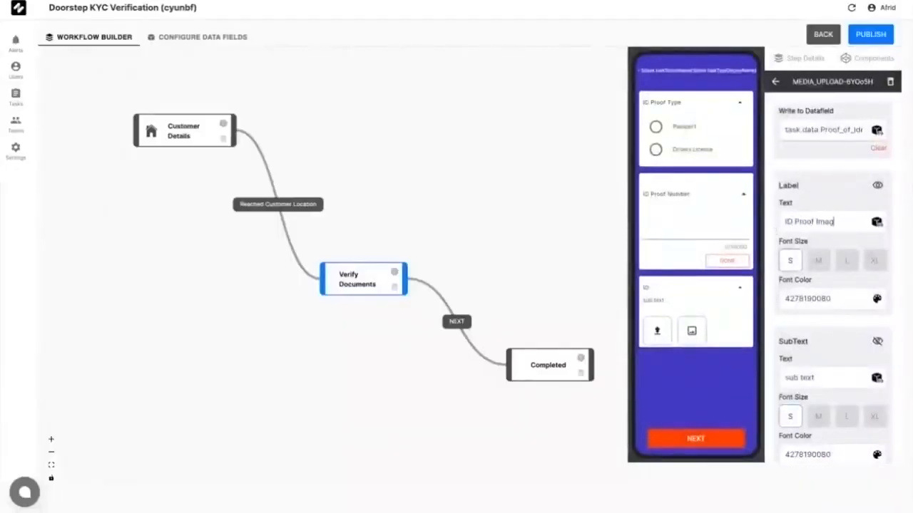
Step: Give the image capture sub text 'Click 1 Image', disable gallery, and limit it to 1 image
scroll(829, 314, down, 2)
triple_click(831, 266)
key(BackSpace)
text(Click 1 Image)
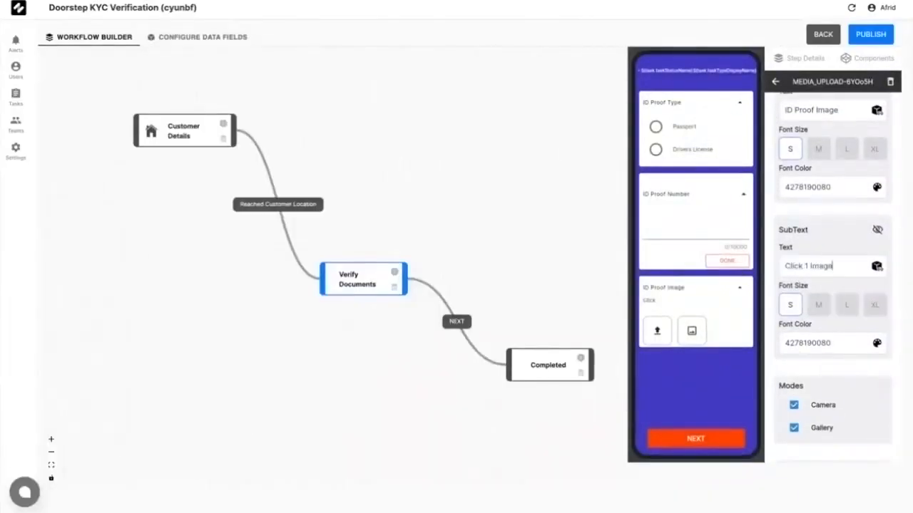
scroll(806, 343, down, 1)
click(793, 356)
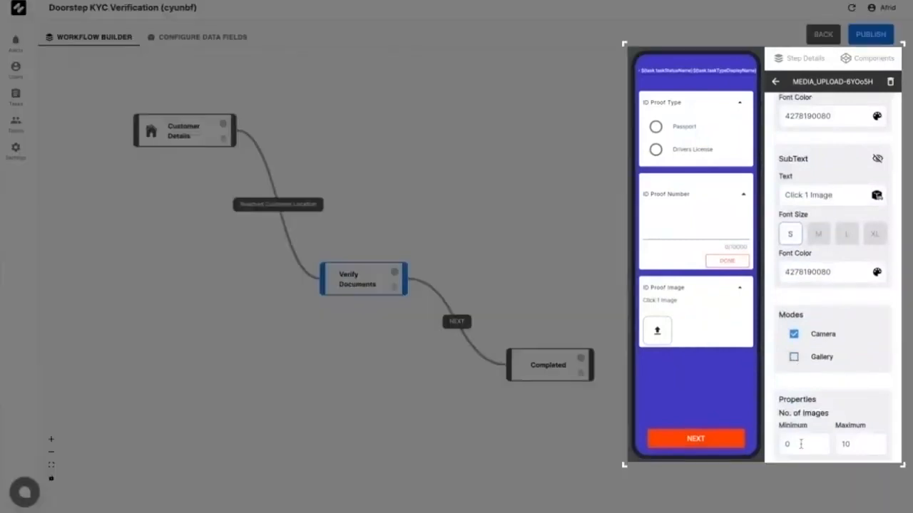
click(801, 444)
key(BackSpace)
text(1)
click(870, 444)
key(BackSpace)
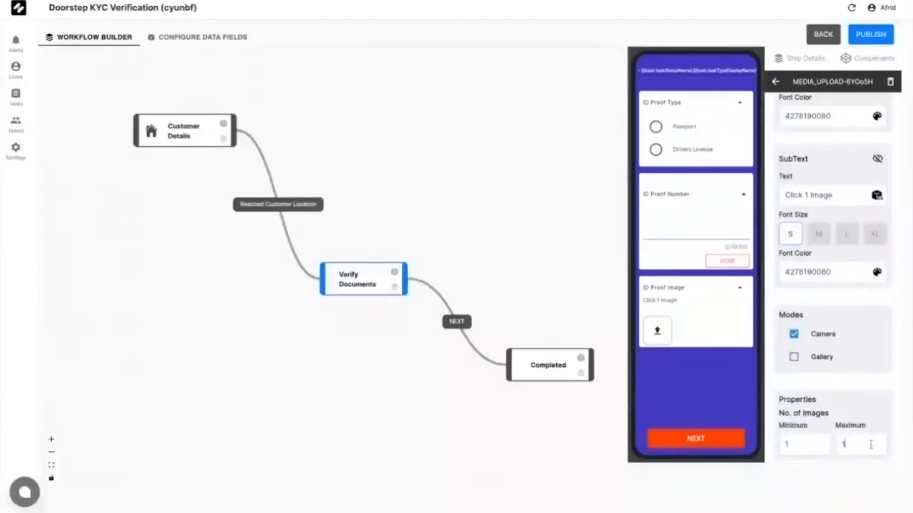
click(584, 293)
Step: Add a 'Well done!' / 'KYC Completed' text to the Completed step, then publish
click(556, 358)
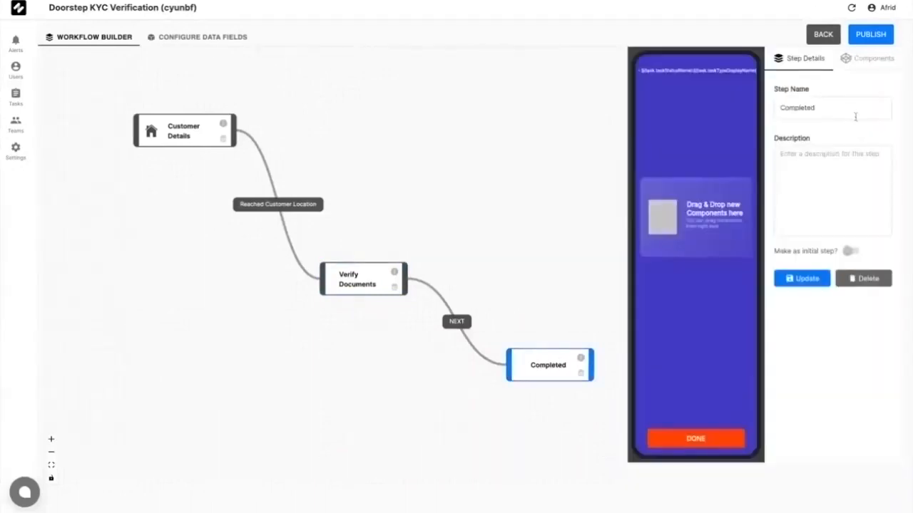
click(860, 62)
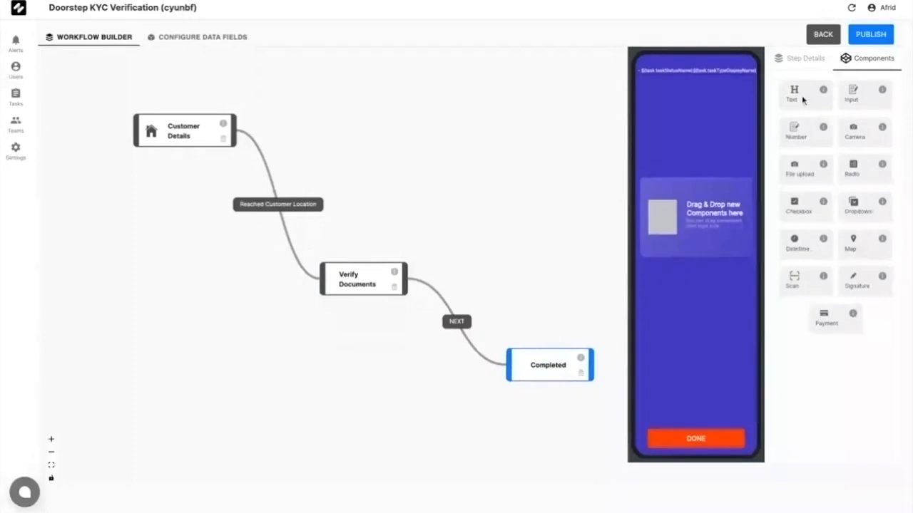
drag(802, 100, 675, 206)
click(695, 108)
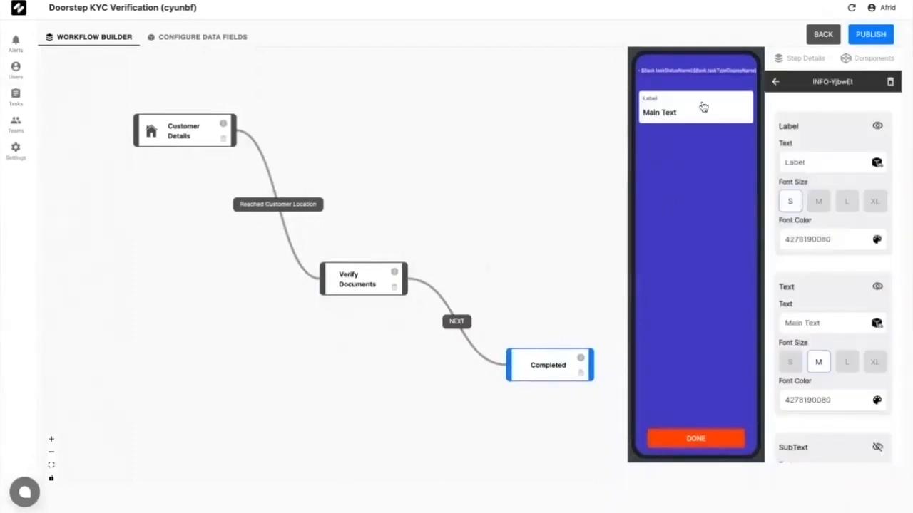
click(824, 164)
key(BackSpace)
key(BackSpace)
key(BackSpace)
key(BackSpace)
key(BackSpace)
text(Well done)
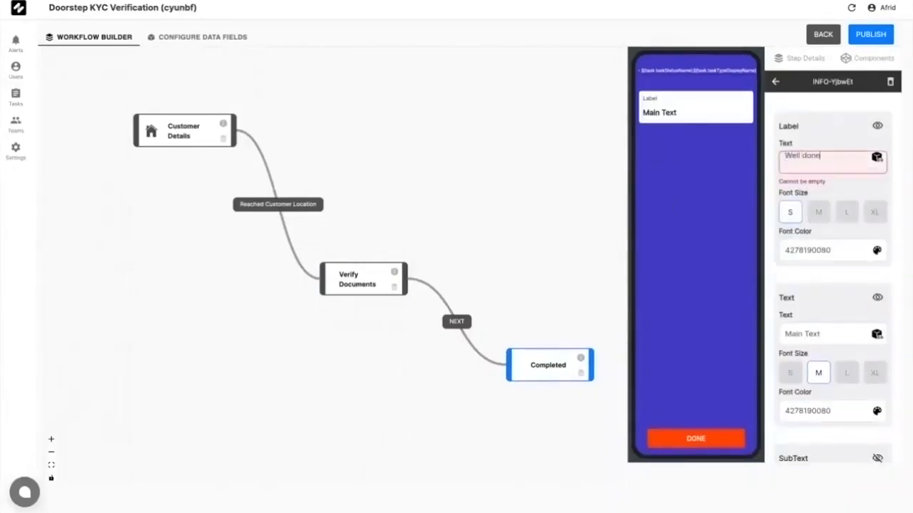
text(!)
click(812, 323)
key(BackSpace)
key(BackSpace)
key(BackSpace)
key(BackSpace)
key(BackSpace)
key(BackSpace)
key(BackSpace)
key(BackSpace)
key(BackSpace)
text(KYC)
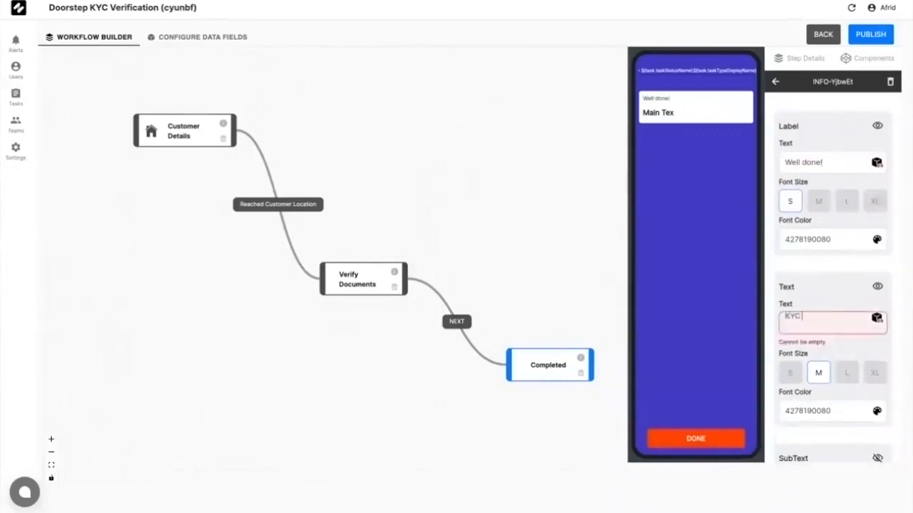
text( Completed)
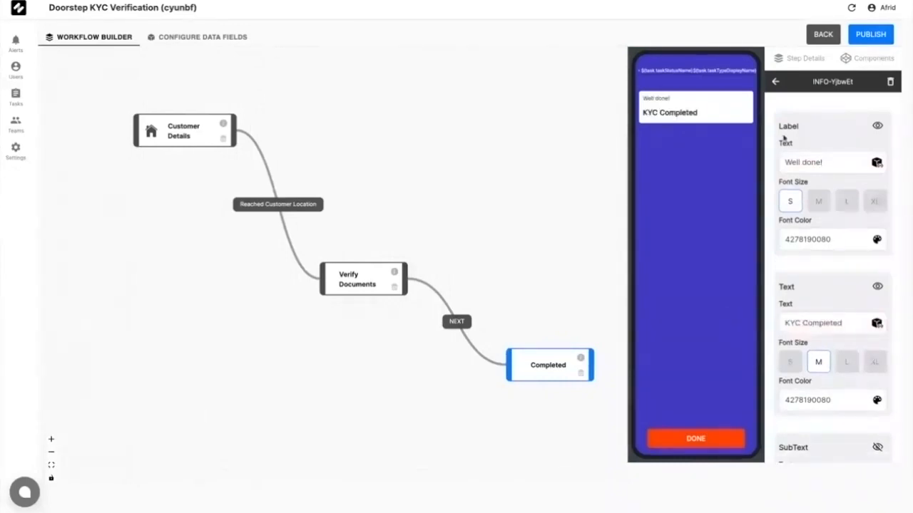
click(775, 84)
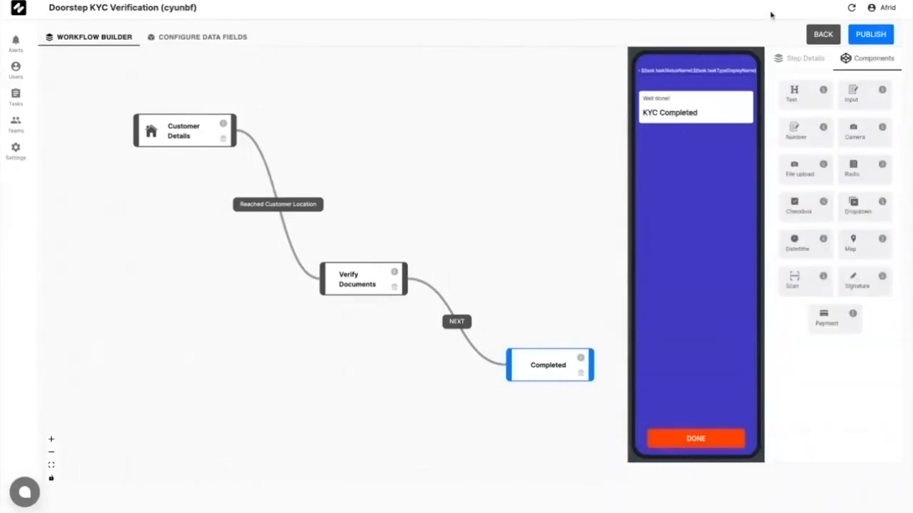
click(871, 42)
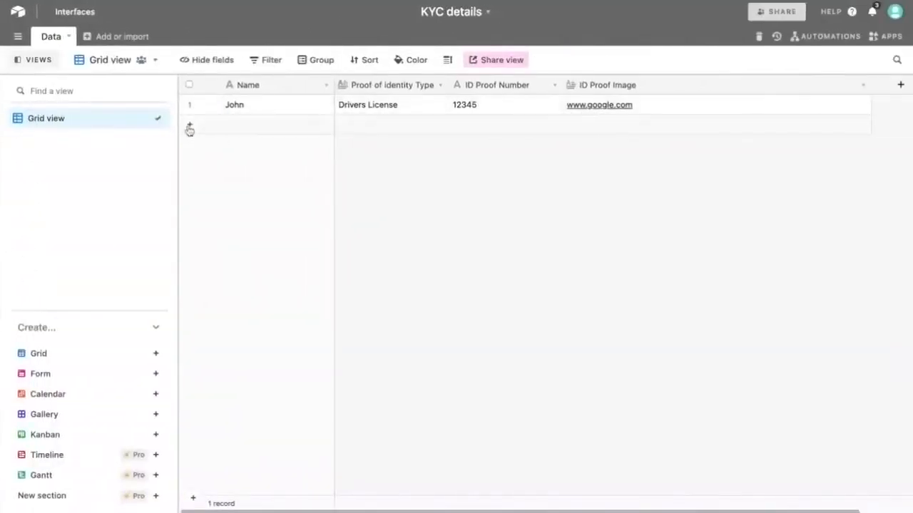
Step: Go from the account page to the KYC details REST API docs and scroll toward Create records
click(895, 13)
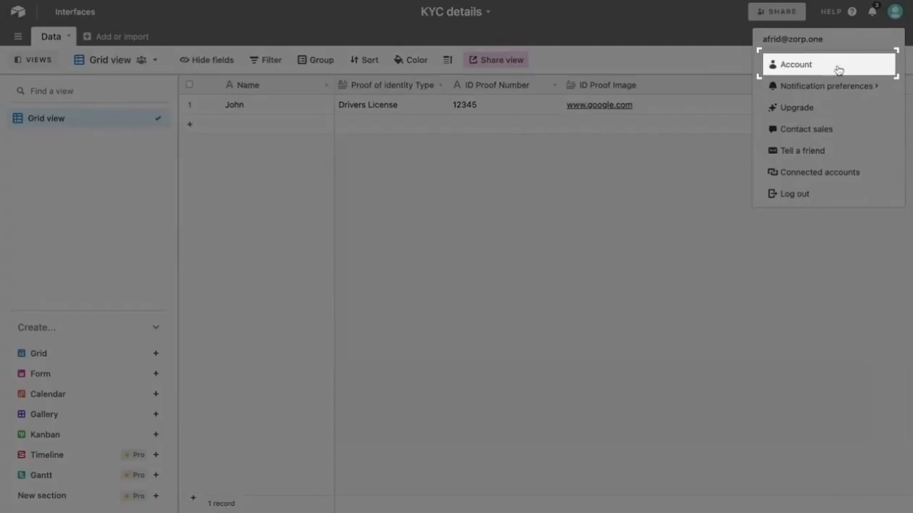
click(838, 67)
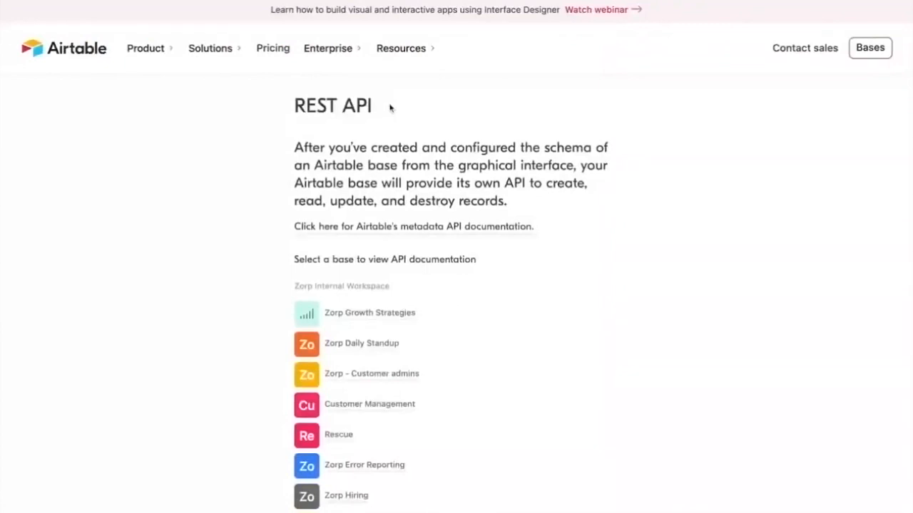
scroll(432, 236, down, 10)
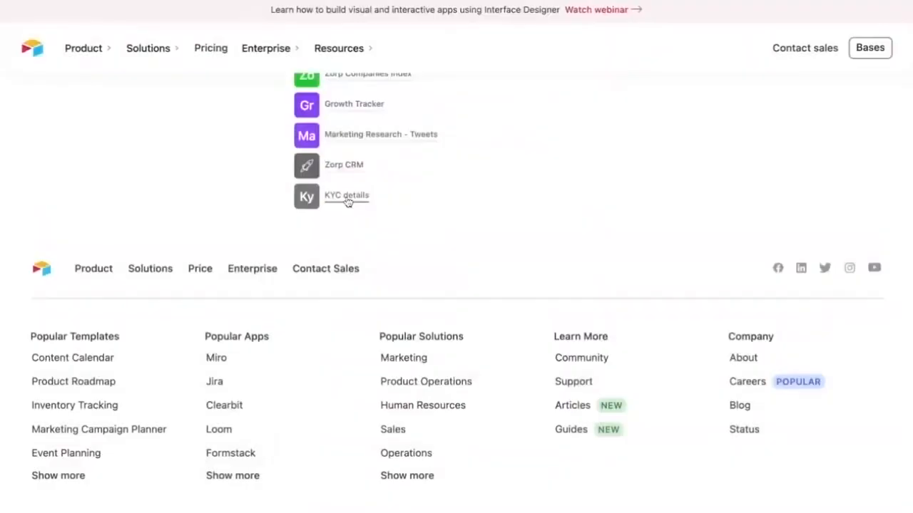
click(348, 202)
scroll(347, 202, down, 15)
scroll(158, 166, down, 15)
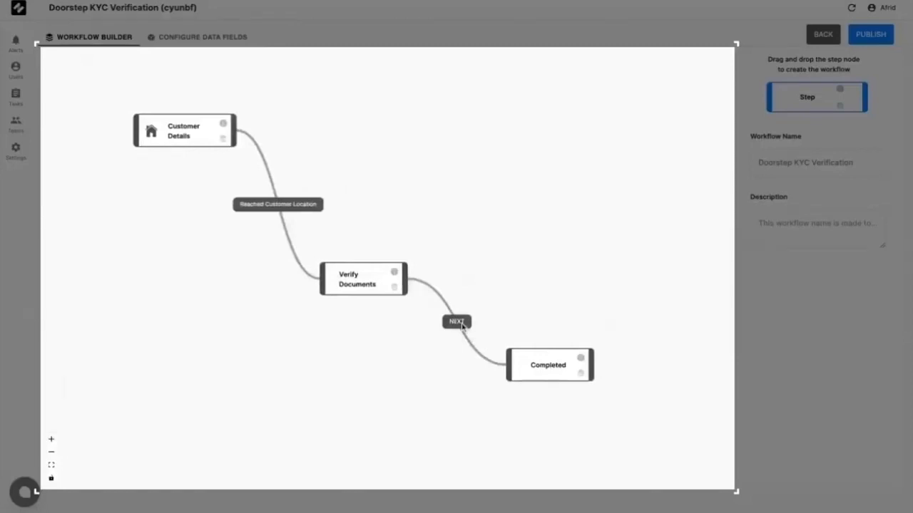
Step: Add a Rest API action named 'Push Data to Airtable' to the NEXT transition
click(460, 324)
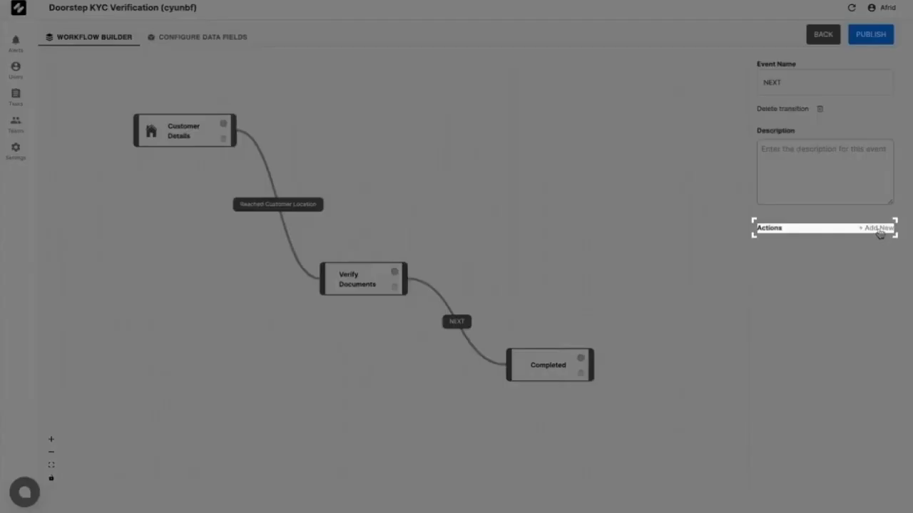
click(878, 229)
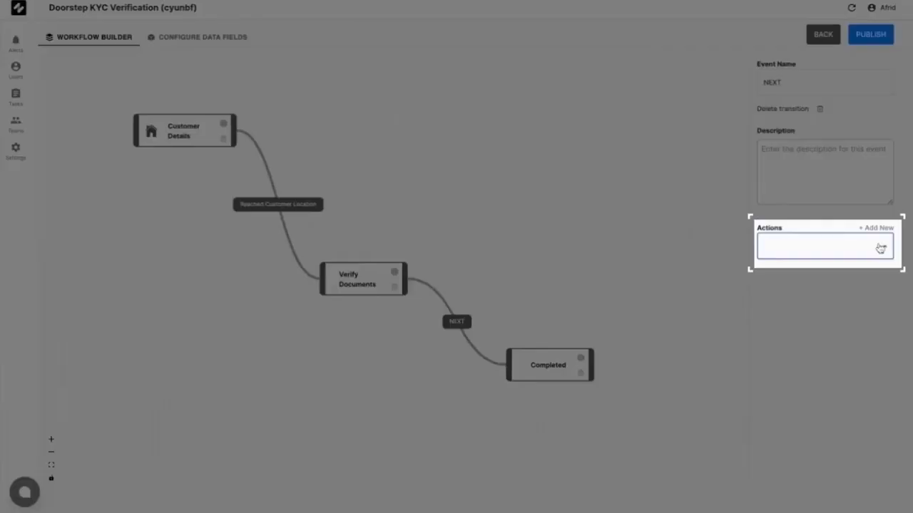
click(881, 247)
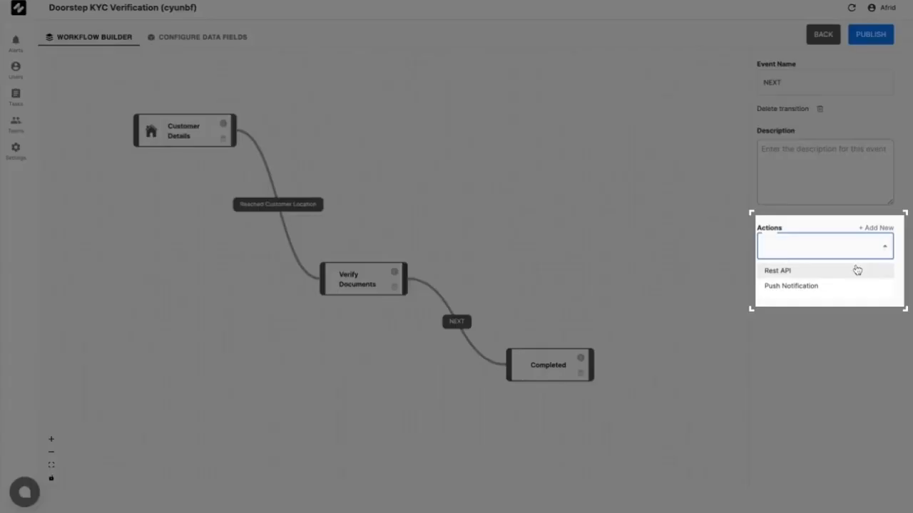
click(857, 270)
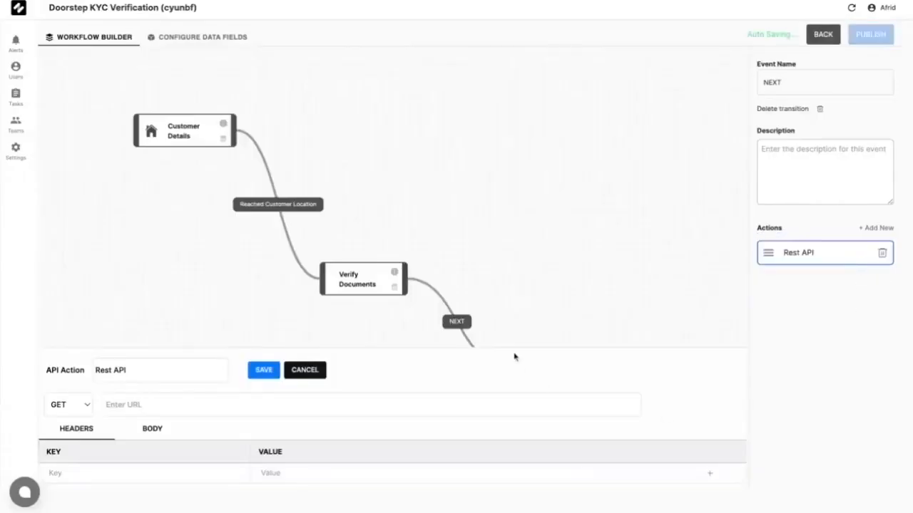
drag(510, 349, 507, 220)
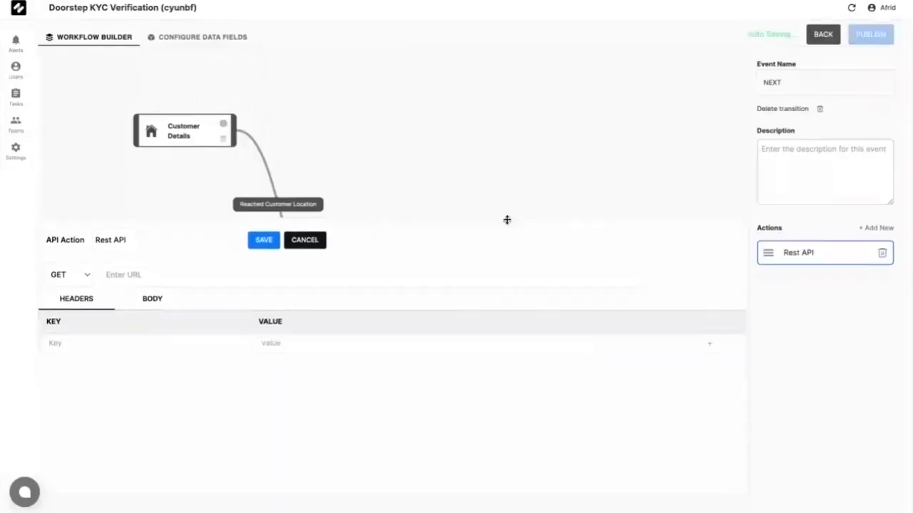
click(188, 244)
key(BackSpace)
key(BackSpace)
key(BackSpace)
key(BackSpace)
key(BackSpace)
key(BackSpace)
key(BackSpace)
key(BackSpace)
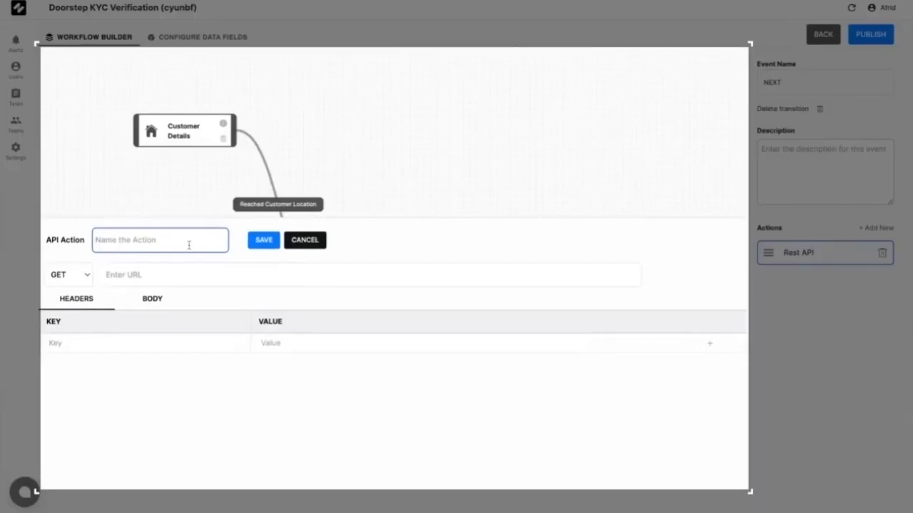
text(Push Data to Airtable)
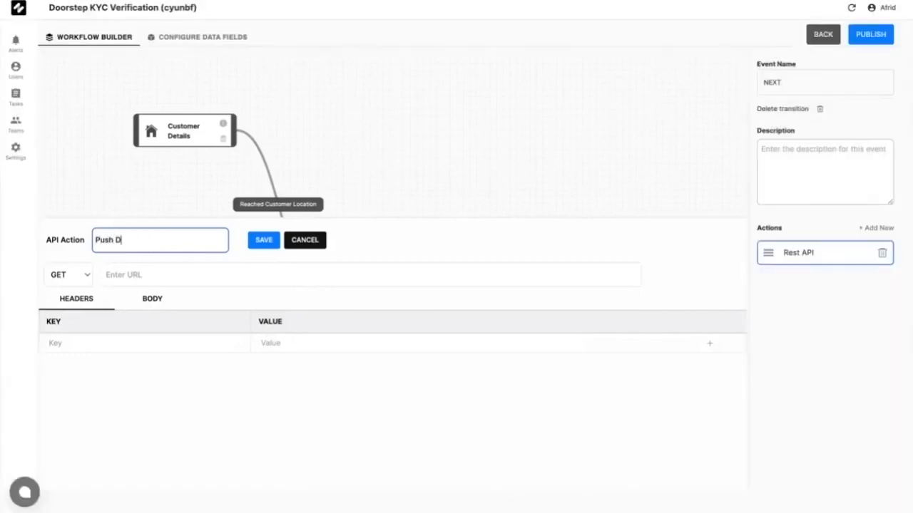
Step: Switch the action's request method to POST, then reopen the Rest API action editor
click(161, 275)
click(79, 278)
click(79, 289)
click(329, 120)
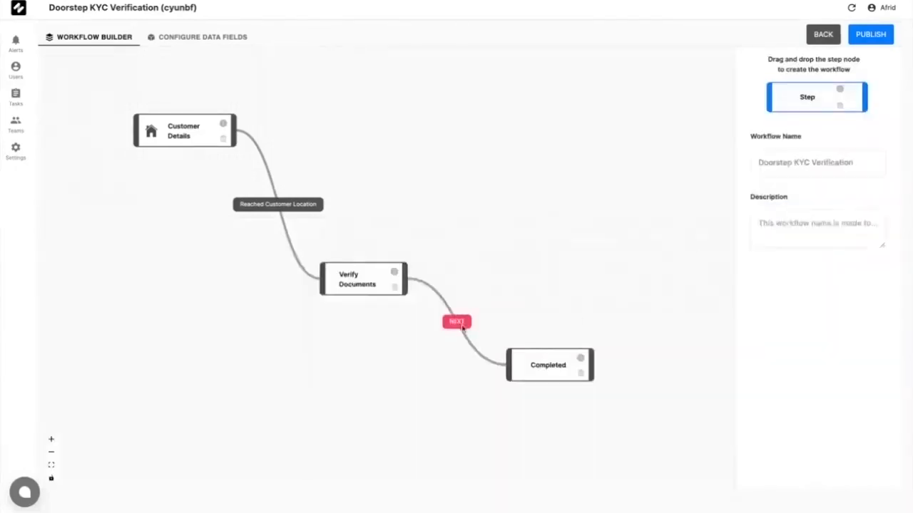
click(459, 323)
click(791, 253)
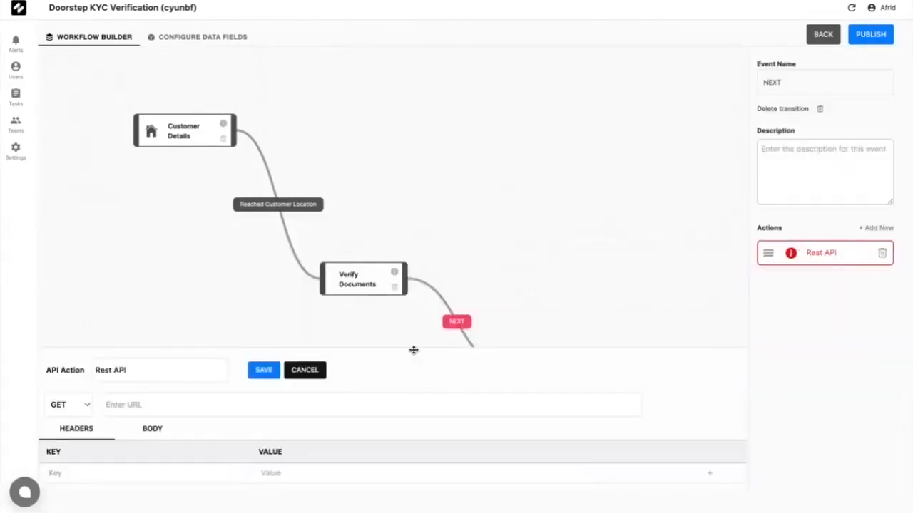
Step: Rename the action 'Push Data to Airtable', set method POST and paste the Airtable table URL
drag(414, 350, 413, 208)
click(188, 231)
key(BackSpace)
key(BackSpace)
key(BackSpace)
key(BackSpace)
key(BackSpace)
key(BackSpace)
key(BackSpace)
key(BackSpace)
text(Push Data to Airtable)
click(224, 261)
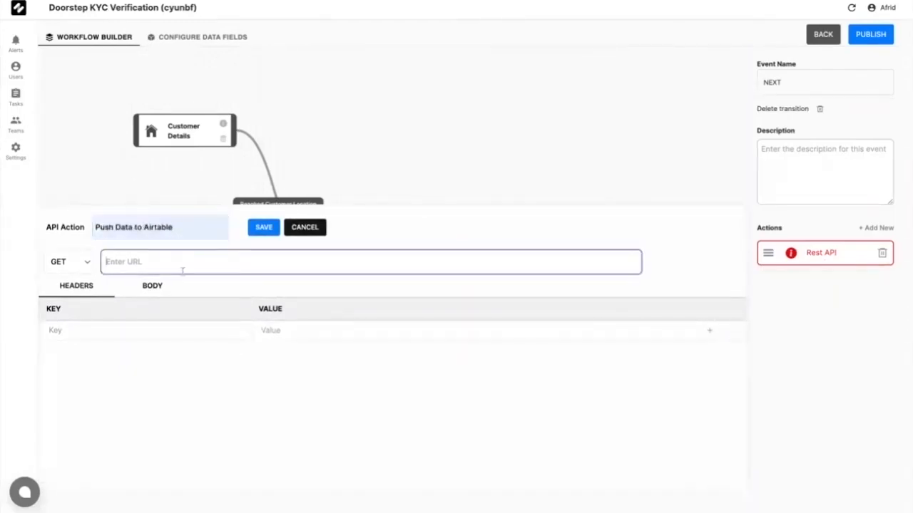
click(80, 265)
click(77, 277)
click(240, 240)
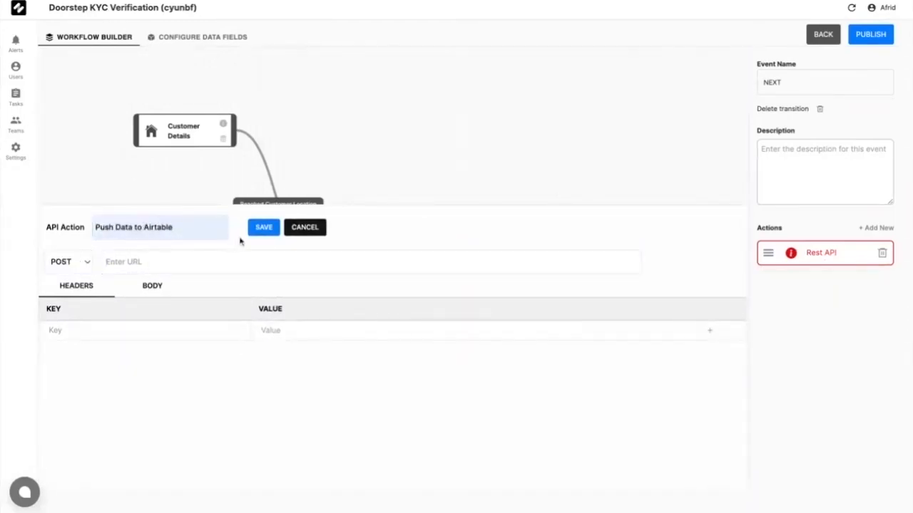
click(219, 261)
Step: Add an Authorization header with the Airtable API key as its value, and save the action
click(216, 330)
text(Authorization)
click(342, 332)
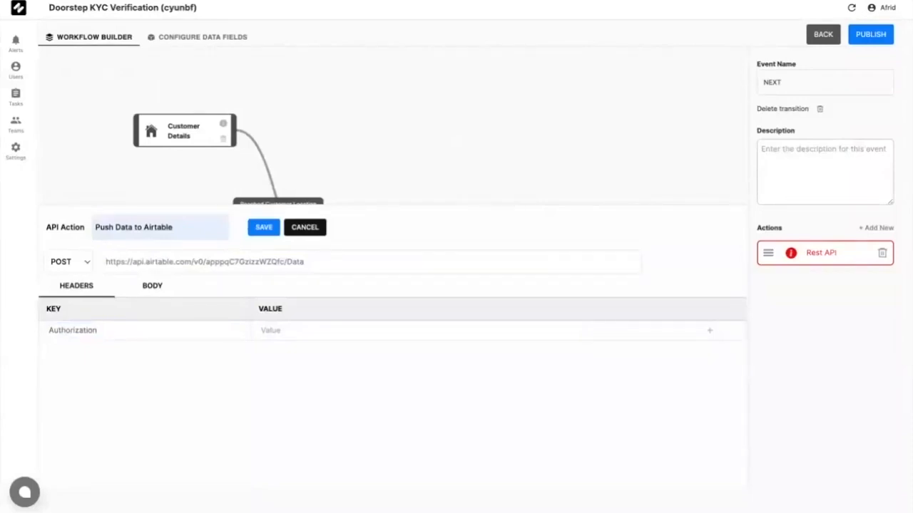
key(Tab)
key(super+v)
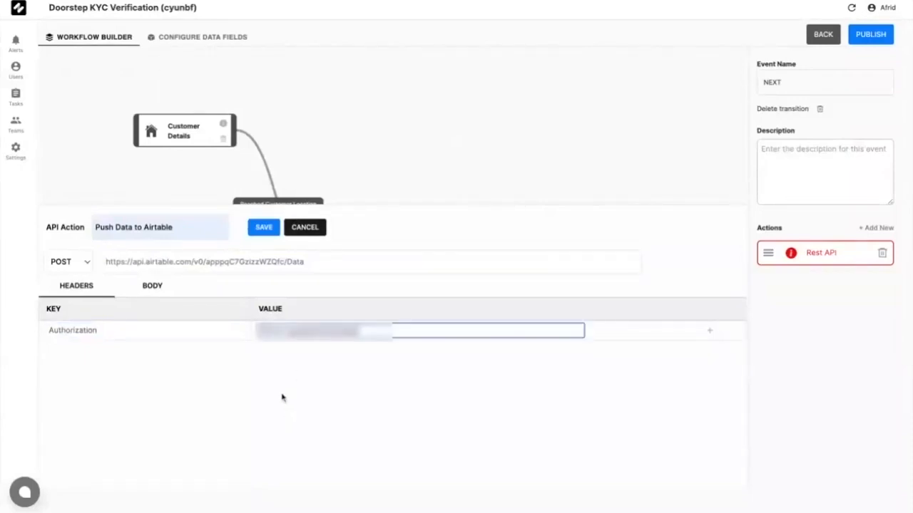
click(283, 397)
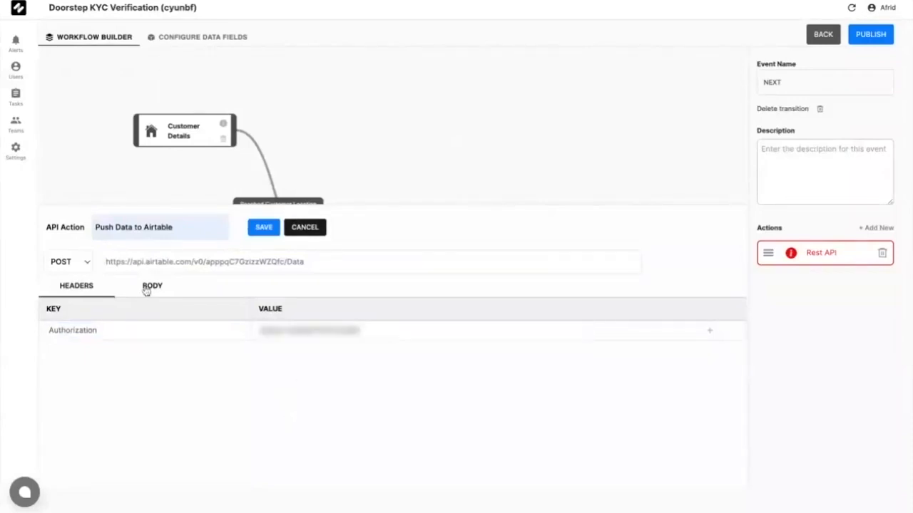
click(263, 227)
Step: Add a Content-Type header with the value application/json
click(812, 259)
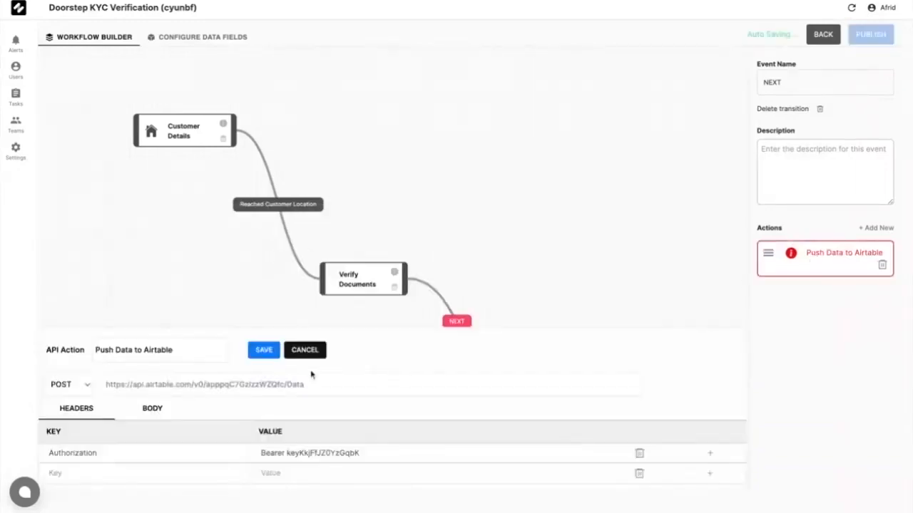
drag(320, 329, 319, 215)
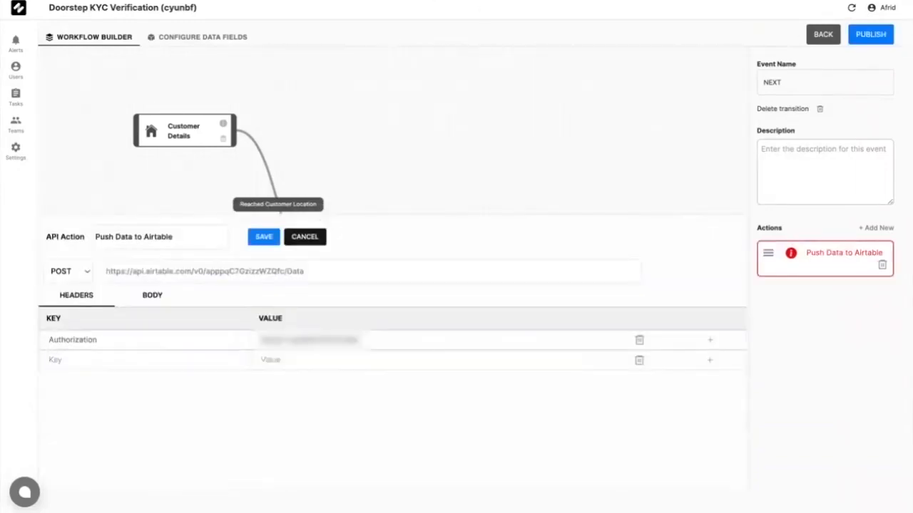
click(181, 359)
text(ontent-Type)
click(49, 360)
text(C)
click(294, 363)
click(247, 1)
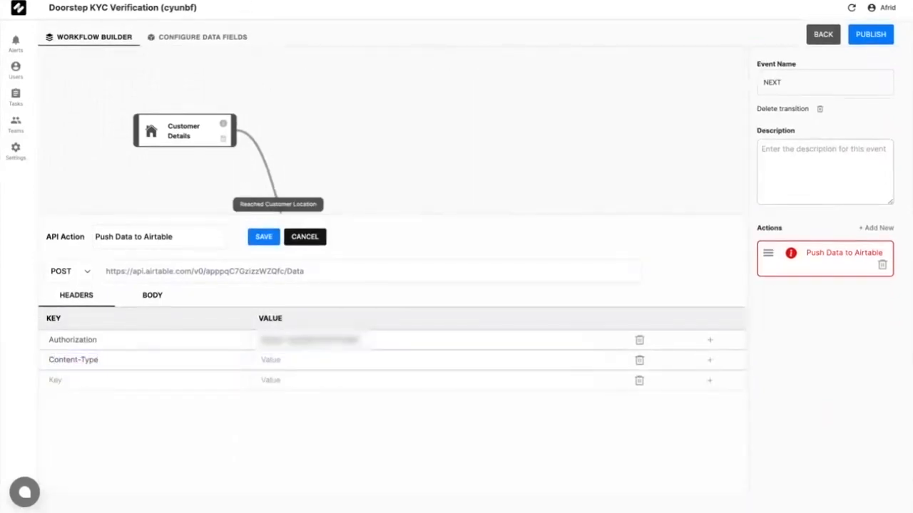
text(application/json)
click(352, 380)
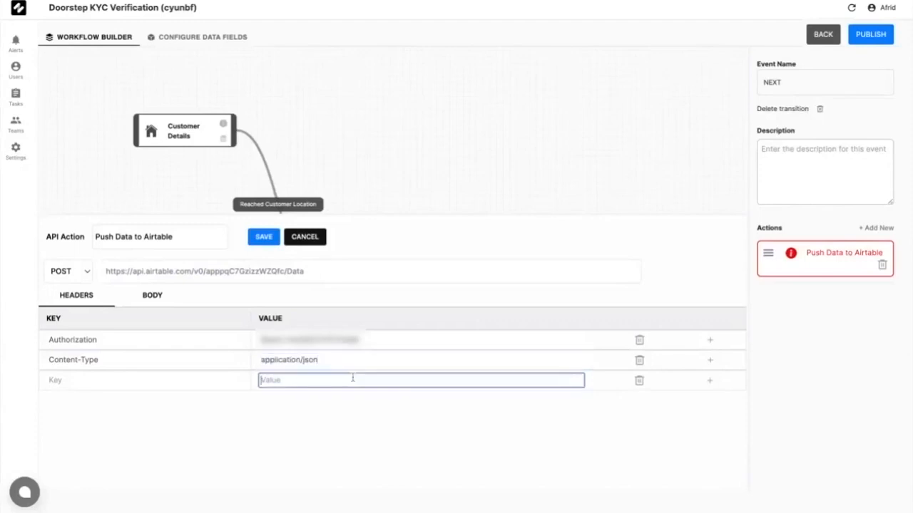
Step: Paste the sample JSON records into BODY and delete the duplicate second record
click(160, 302)
click(160, 302)
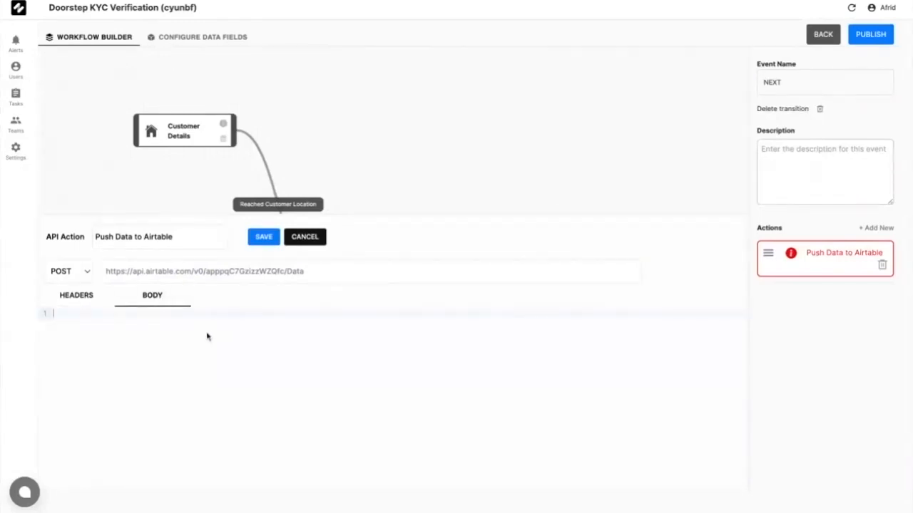
text({   "records": [     {       "fields": {         "Name": "John",         "Proof of identity Type": "Drivers License\n",         "ID Proof Image": "www.google.com",         "ID Proof Number": "12345"       }     },     {       "fields": {         "Name": "John",         "Proof of identity Type": "Drivers License\n",         "ID Proof Image": "www.google.com",         "ID Proof Number": "12345"       }     }   ] })
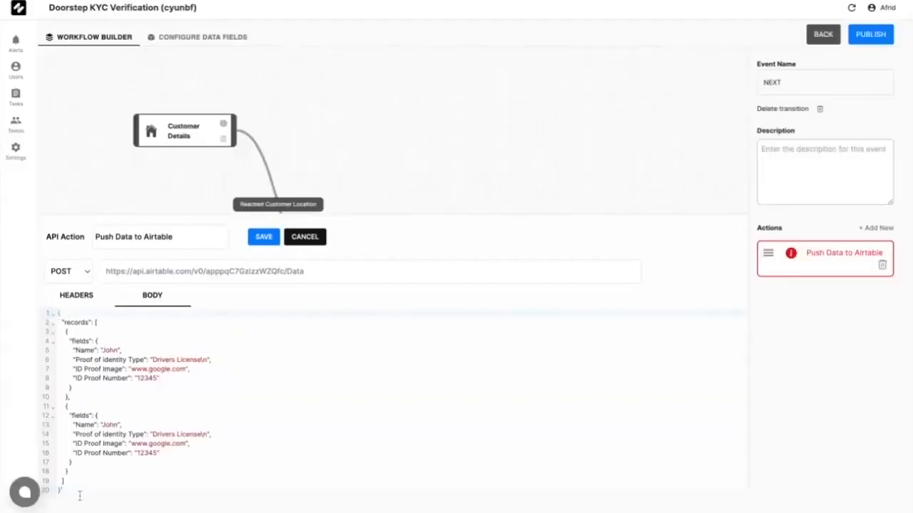
click(65, 407)
drag(65, 407, 66, 476)
key(BackSpace)
click(72, 415)
click(76, 408)
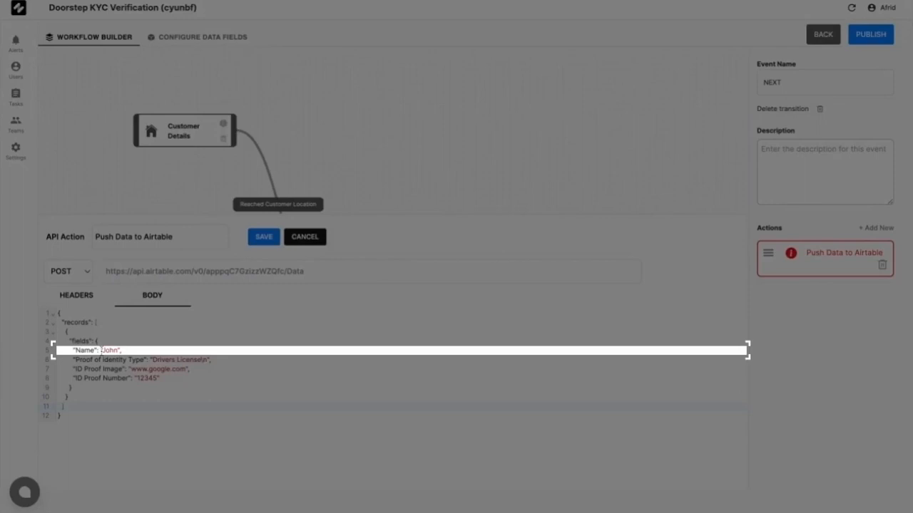
Step: Replace the sample name and Drivers License values with ${task.data.Customer_Name} and the Proof_of_Identity_Type placeholder
click(101, 351)
key(shift+Right)
key(shift+Right)
key(shift+Right)
key(shift+Right)
key(shift+Right)
key(shift+Right)
key(shift+Right)
key(Left)
key(Delete)
text(${task.data.custo)
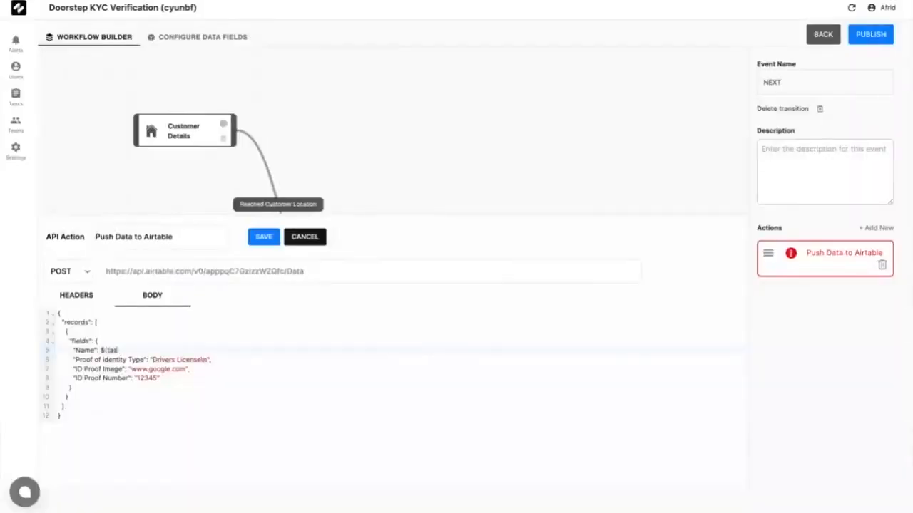
key(BackSpace)
key(BackSpace)
key(BackSpace)
key(BackSpace)
key(BackSpace)
text(Customer_Name})
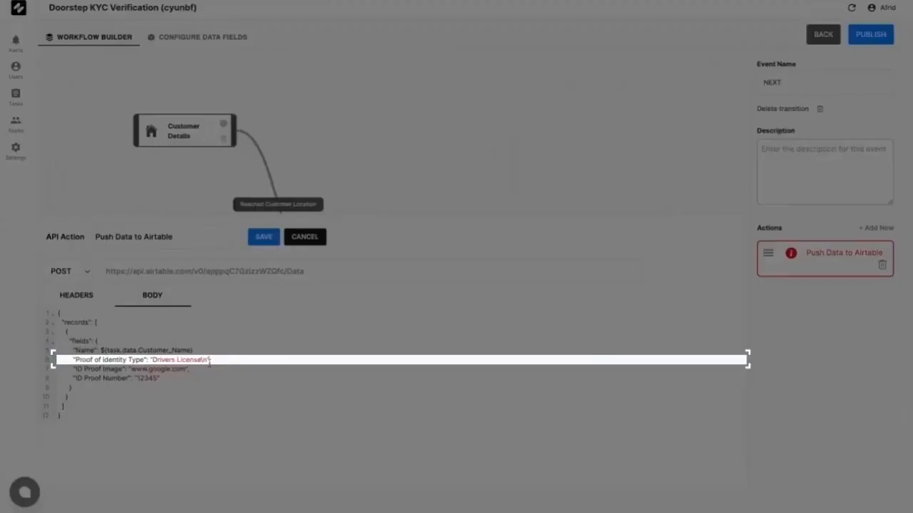
drag(208, 362, 150, 360)
key(BackSpace)
text(${task.data/Proof_of_Identity_Type})
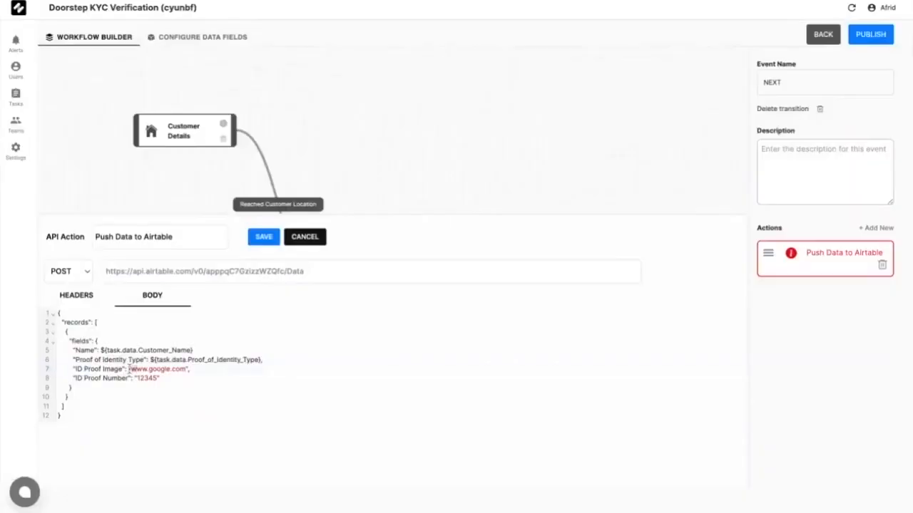
Step: Map the image and ID number to ${task.data.Proof_of_Identity_Image} and ${task.data.proof_of_Identity_Number}, then save
drag(129, 369, 189, 369)
key(BackSpace)
text(${task.data.Proof_of_Identity_Image},)
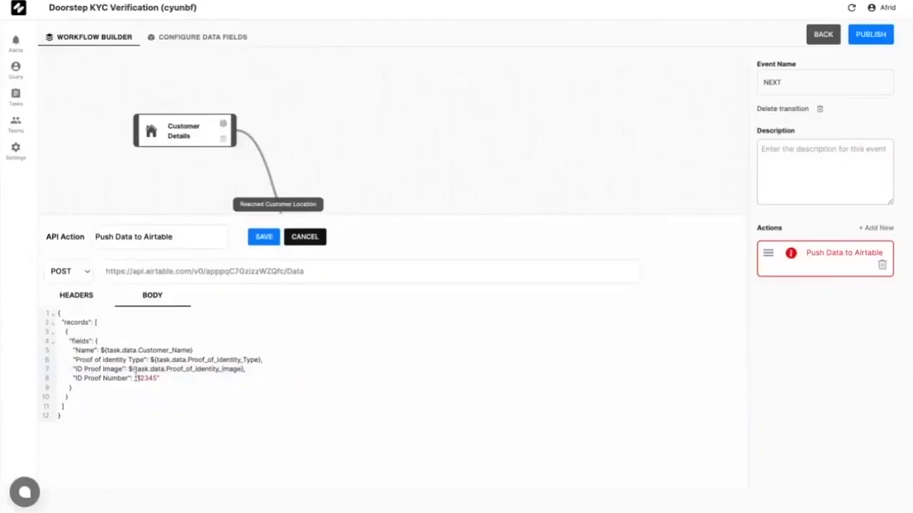
drag(134, 378, 159, 378)
key(BackSpace)
text(${task.data.proof_of_Identity_Number})
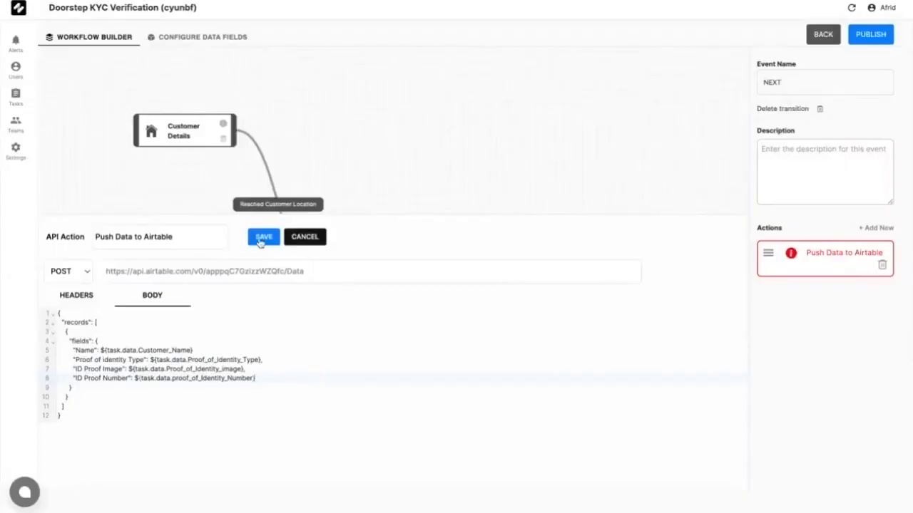
click(262, 241)
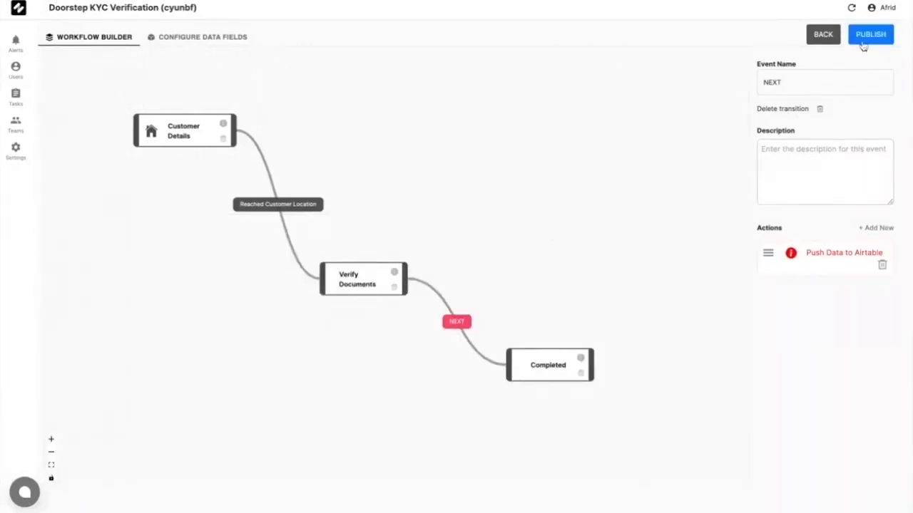
Step: Publish the Doorstep KYC Verification workflow and start creating a Single Task from Tasks
click(866, 45)
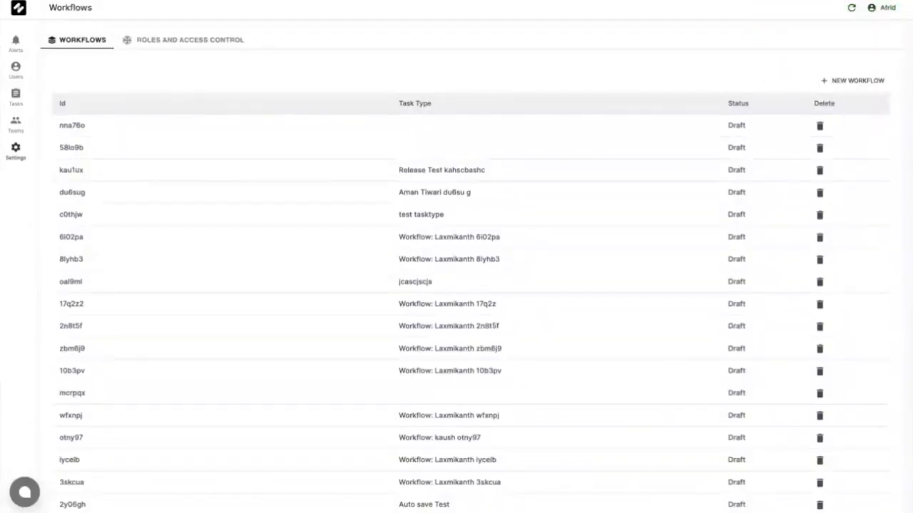
click(16, 94)
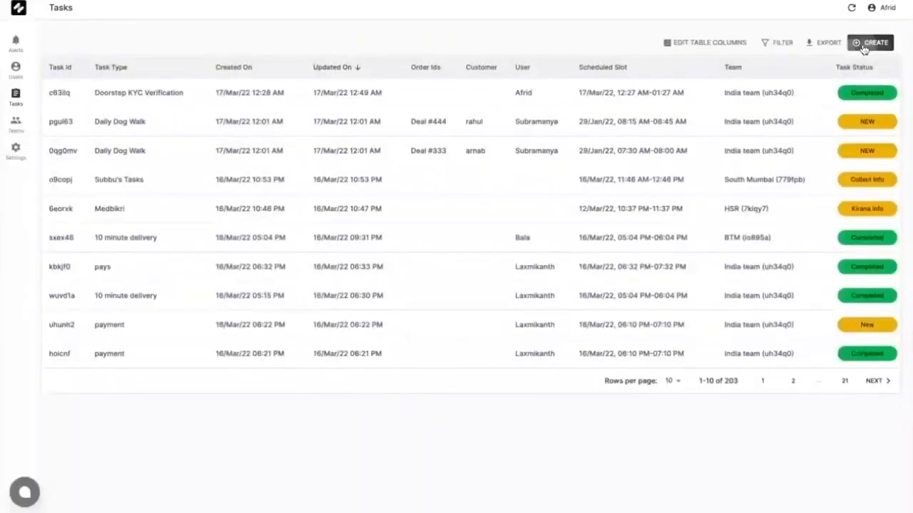
click(864, 44)
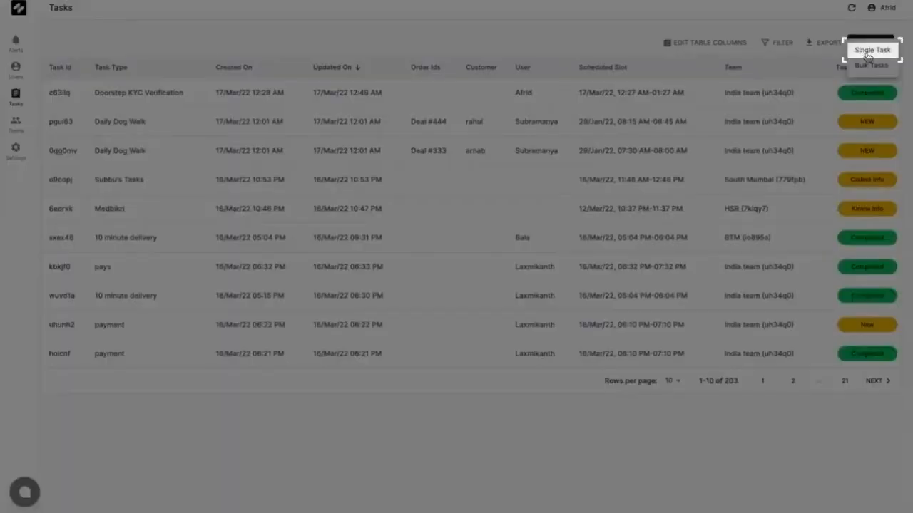
click(870, 51)
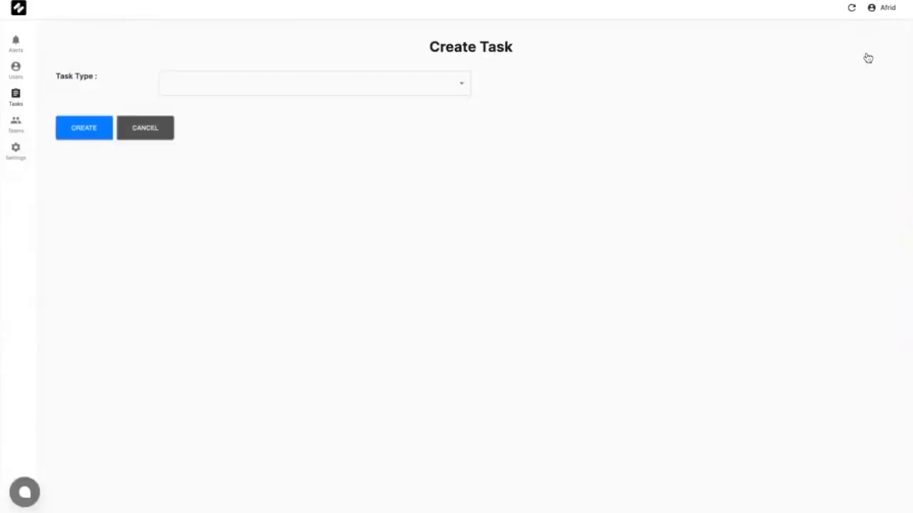
Step: Choose the Doorstep KYC Verification task type and assign it to the India team
click(440, 93)
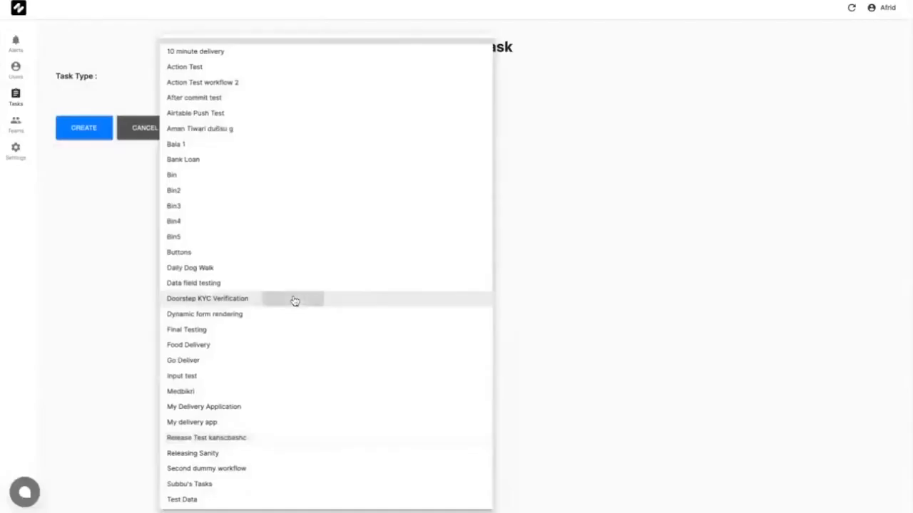
click(293, 300)
click(286, 154)
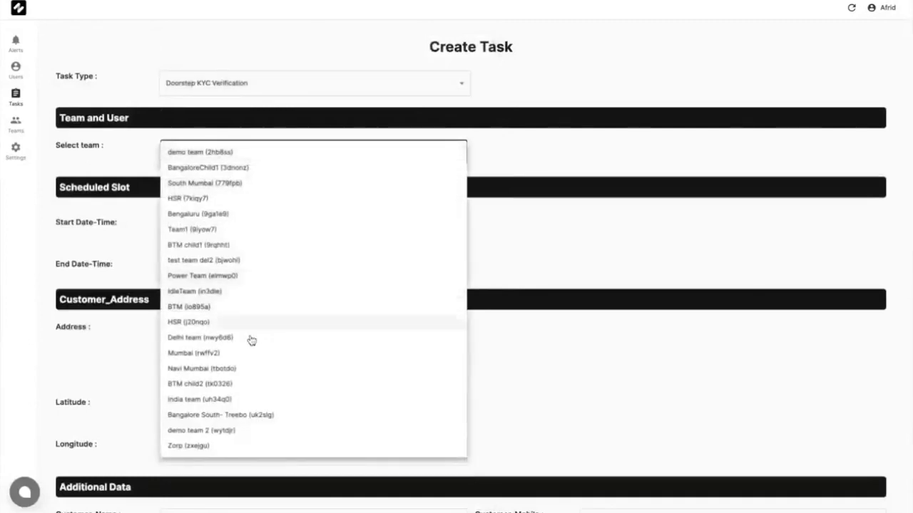
click(241, 400)
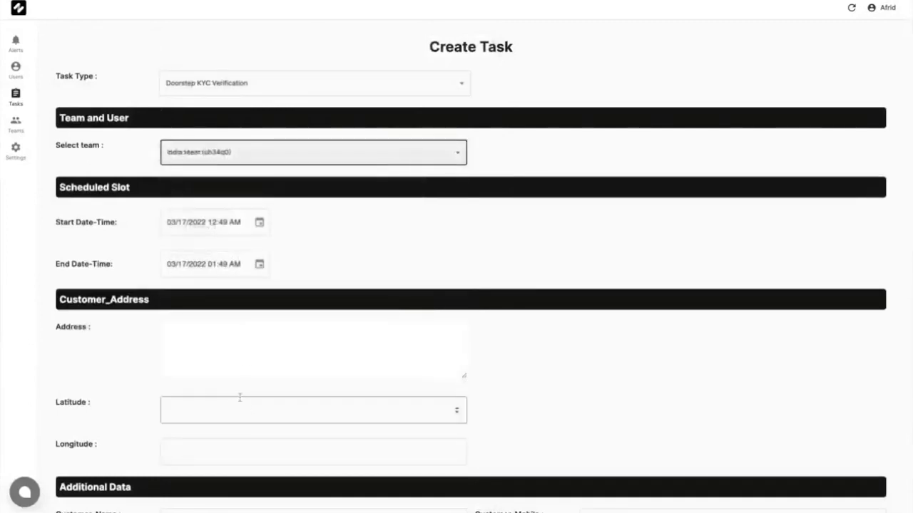
Step: Fill in the customer's address, name and mobile number, then create the task
scroll(246, 378, down, 2)
click(261, 295)
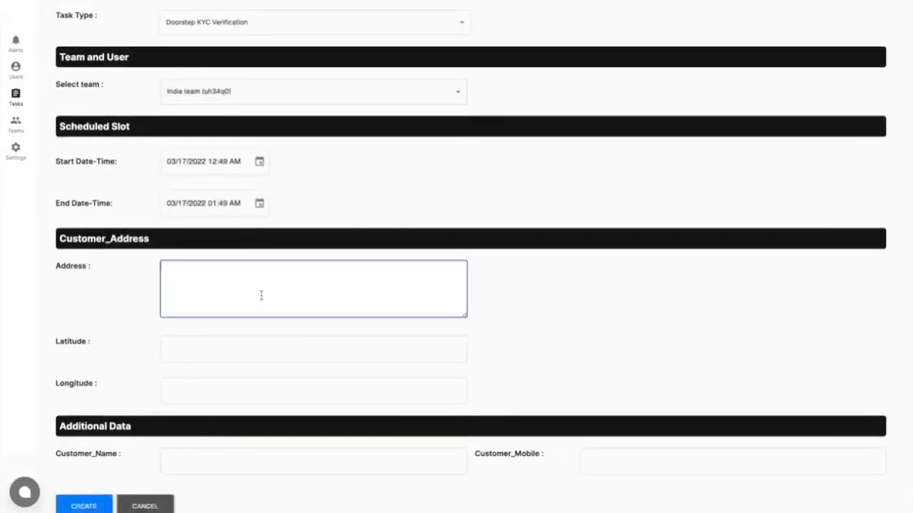
text(221B, Bakers Stree)
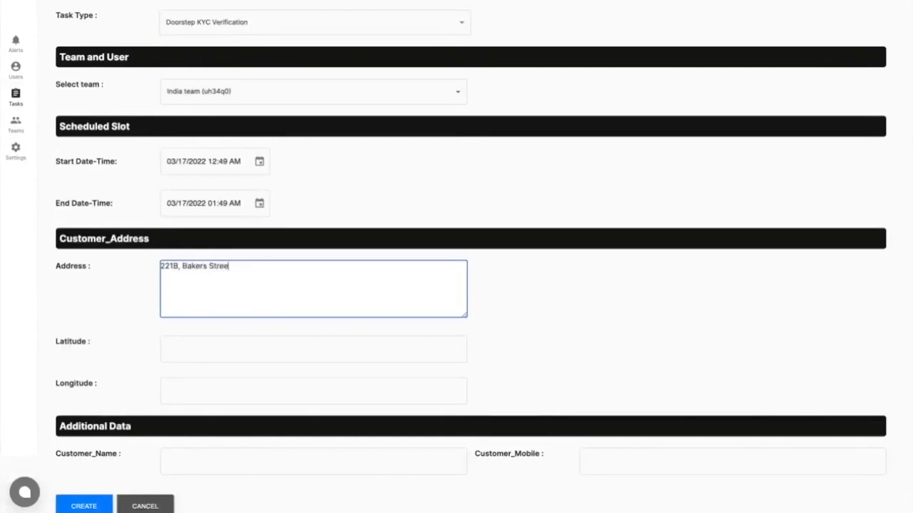
text(t, London)
scroll(271, 376, down, 1)
click(261, 435)
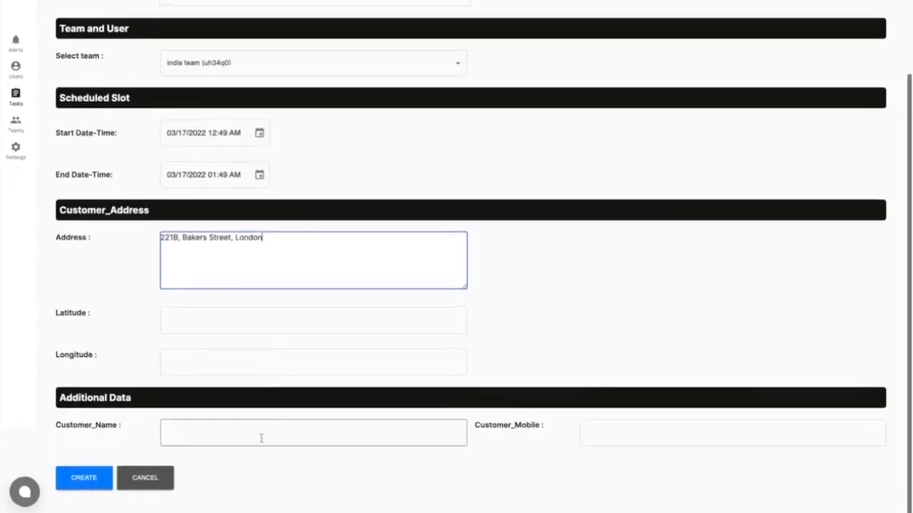
text(Sherlock)
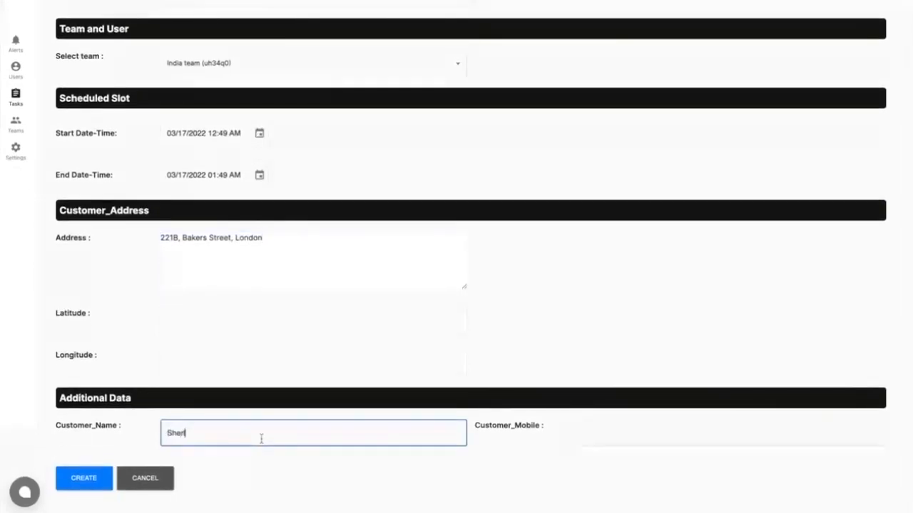
text( Holmes)
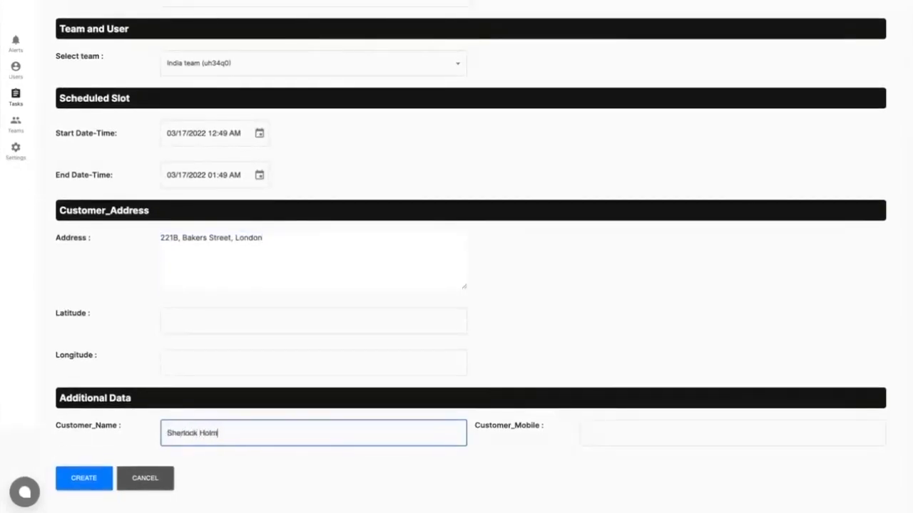
click(606, 435)
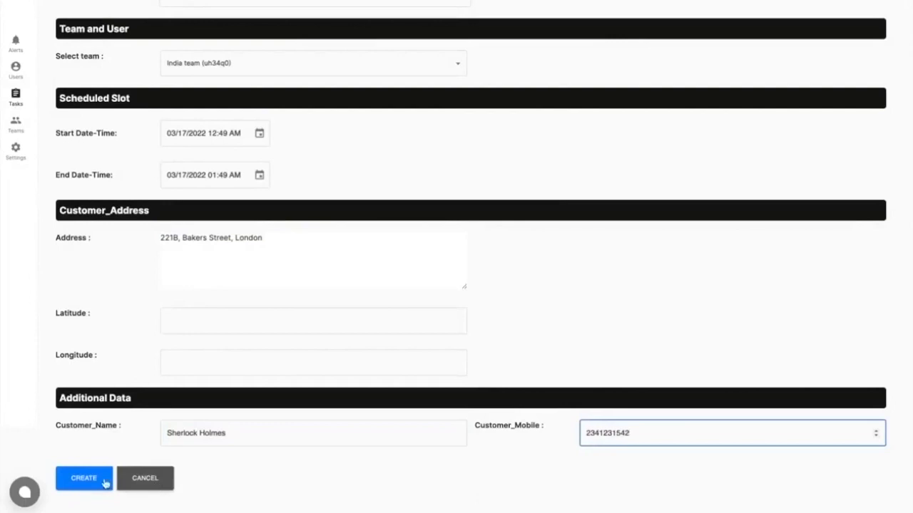
click(100, 484)
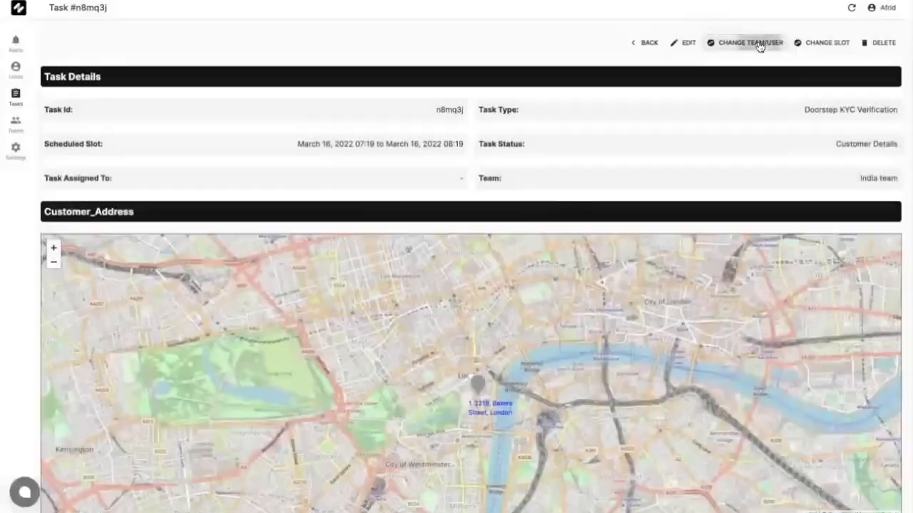
Step: Reassign the new task to the signed-in user and open it
click(757, 43)
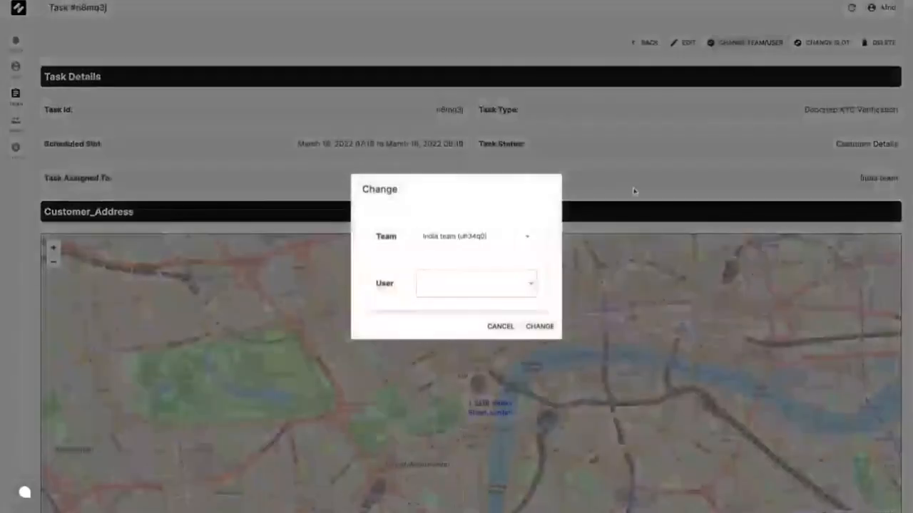
click(525, 286)
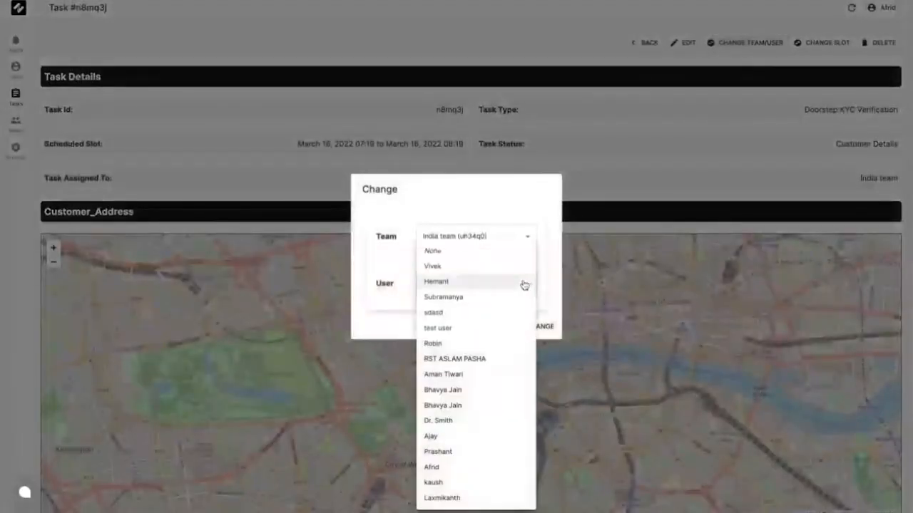
click(464, 468)
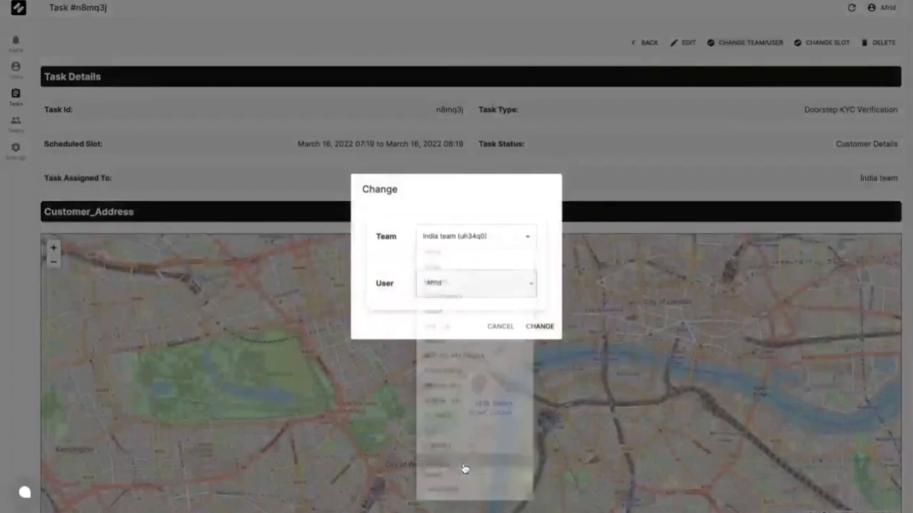
click(536, 327)
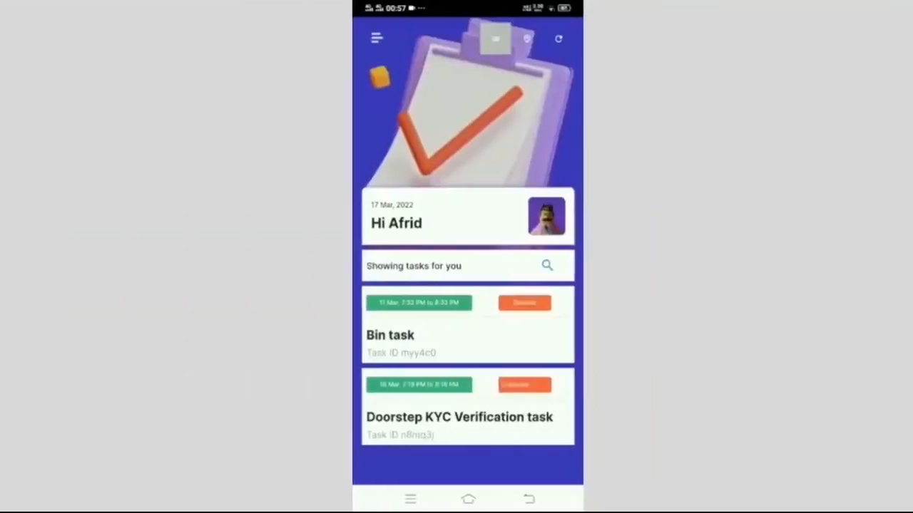
click(506, 417)
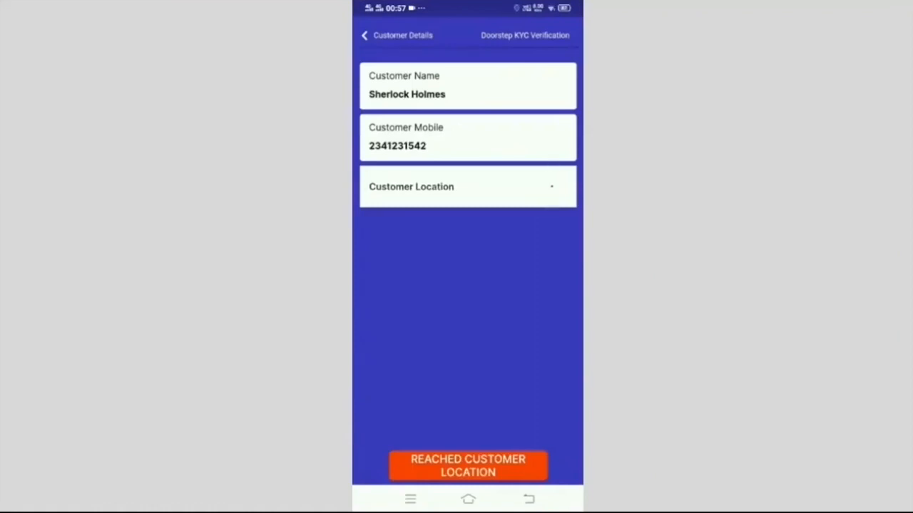
Step: Report arrival at the customer's location and choose Passport as the ID proof type
click(551, 187)
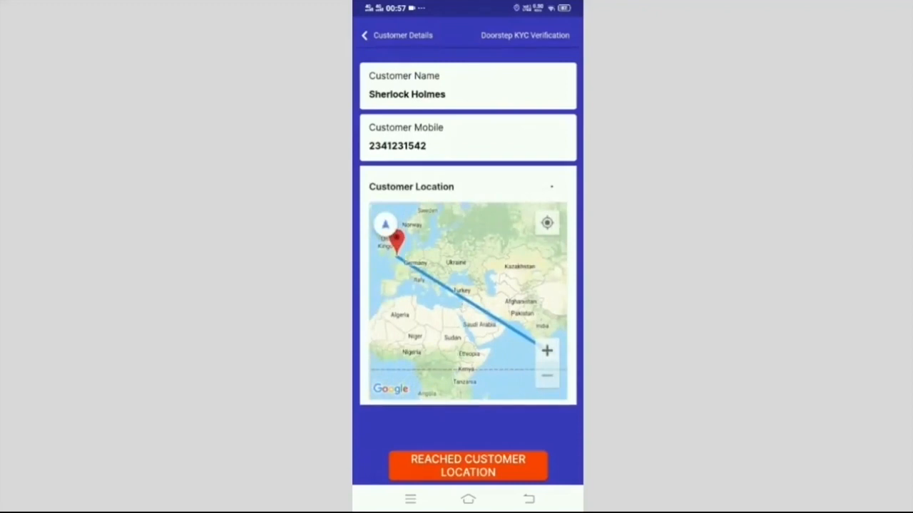
click(499, 467)
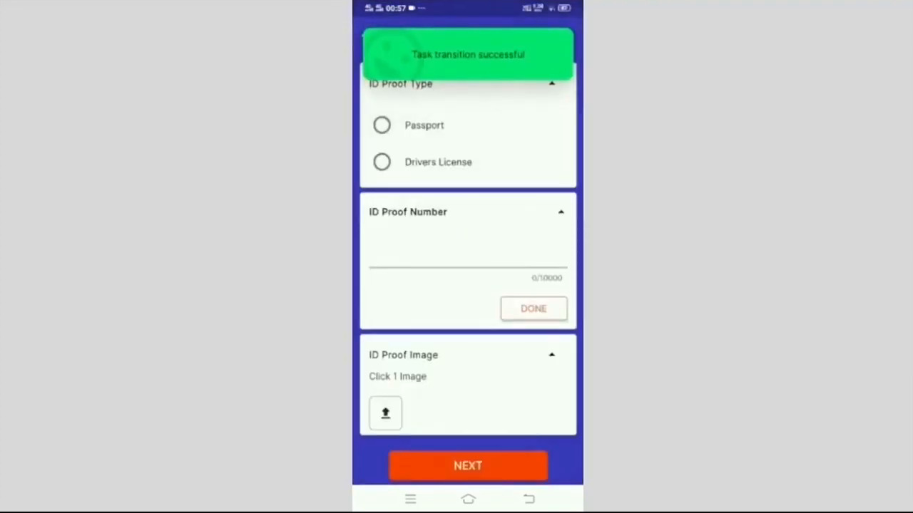
click(381, 125)
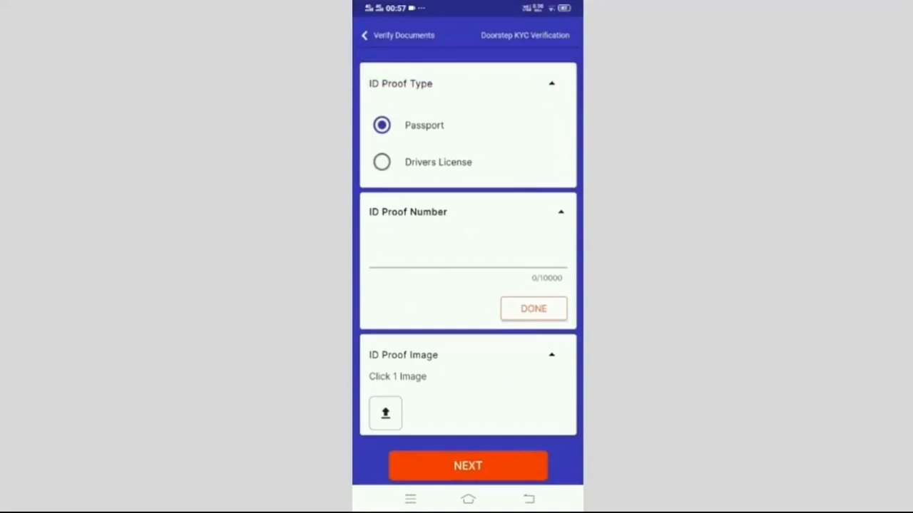
Step: Enter the passport's ID proof number and confirm it
click(467, 253)
click(369, 469)
click(369, 469)
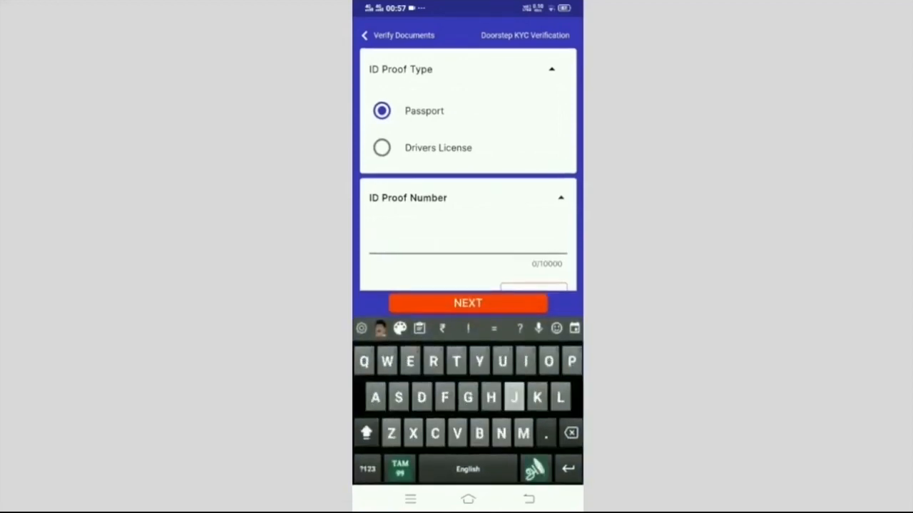
text(JD)
click(367, 469)
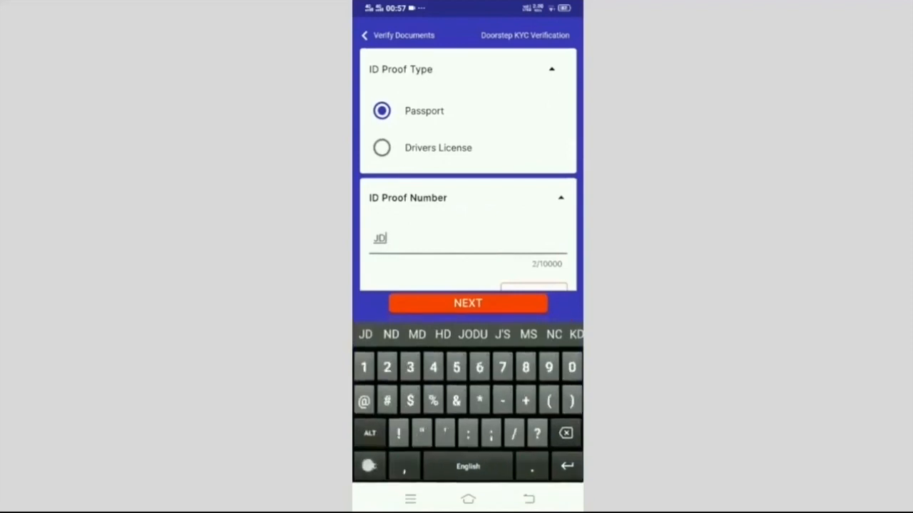
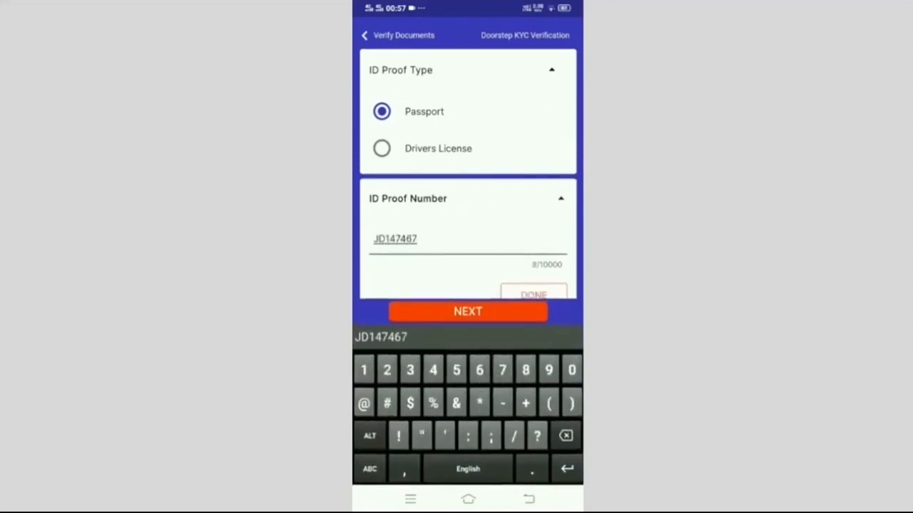
click(369, 469)
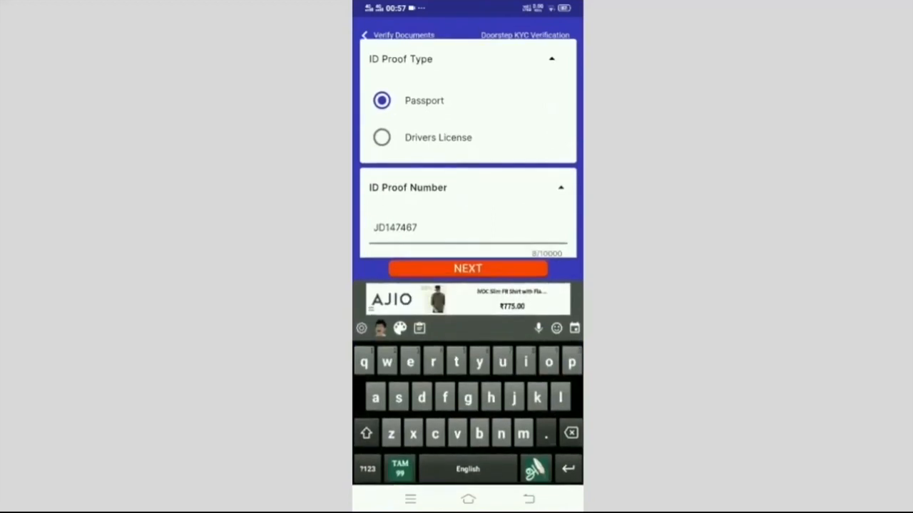
scroll(468, 171, down, 1)
click(533, 247)
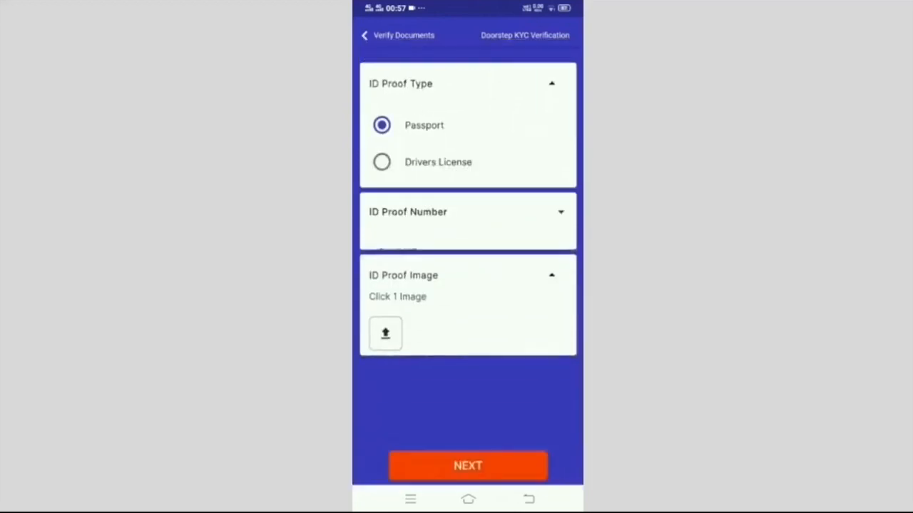
click(385, 316)
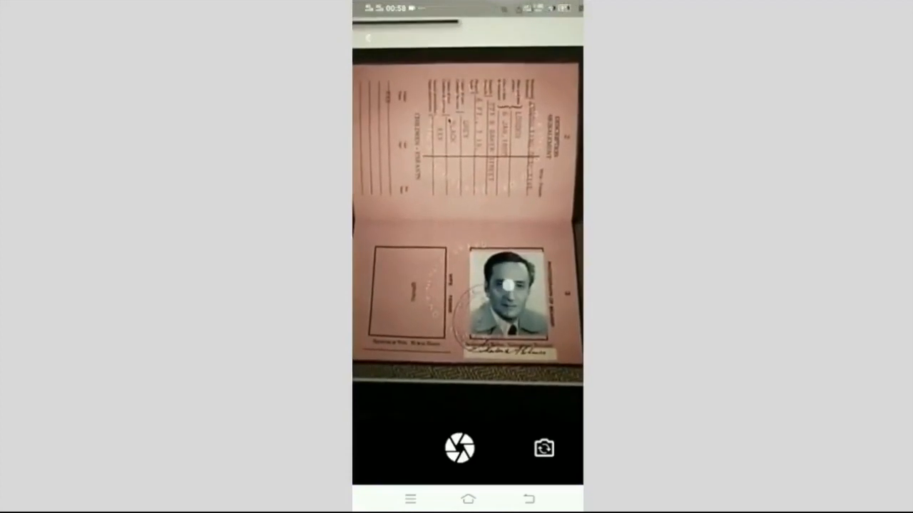
Step: Photograph and attach the passport, submit the documents and finish the KYC task
click(459, 447)
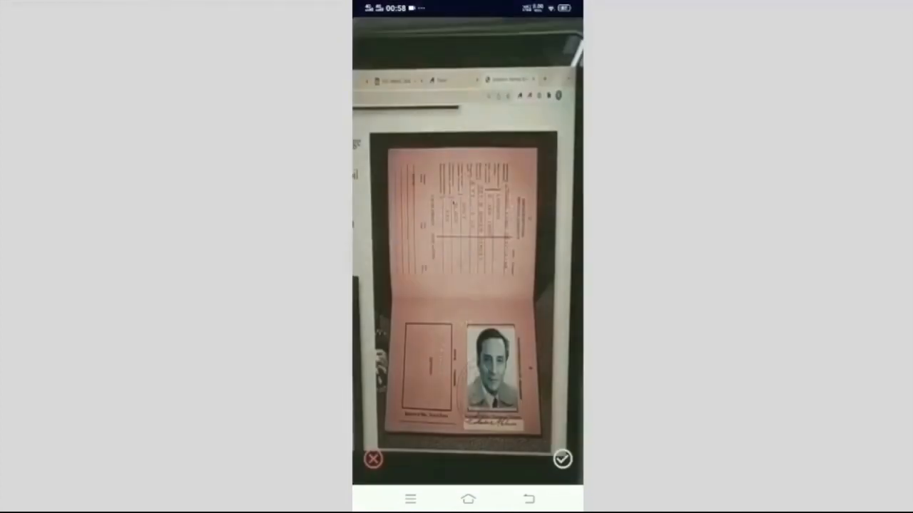
click(561, 460)
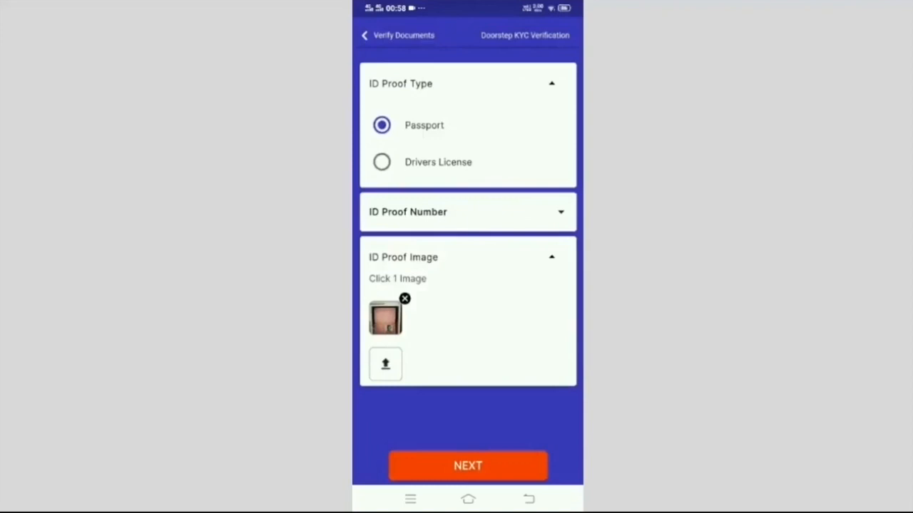
click(489, 466)
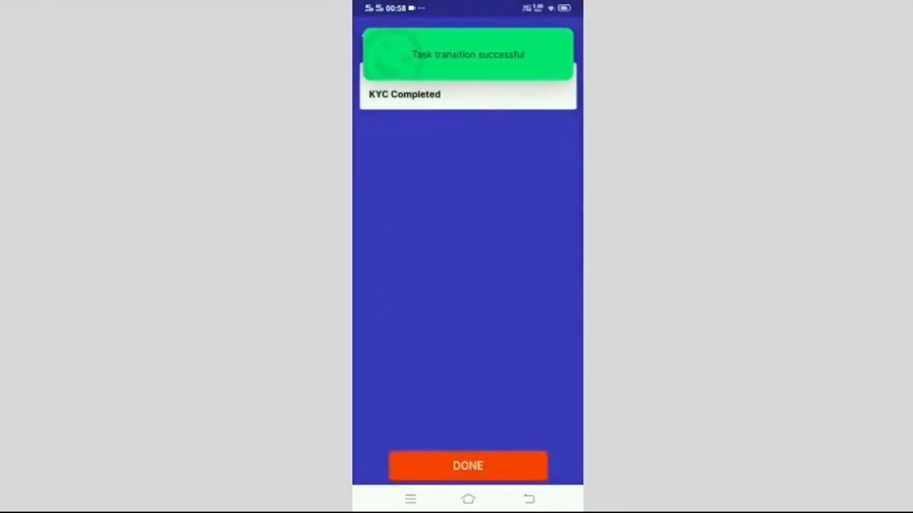
click(475, 469)
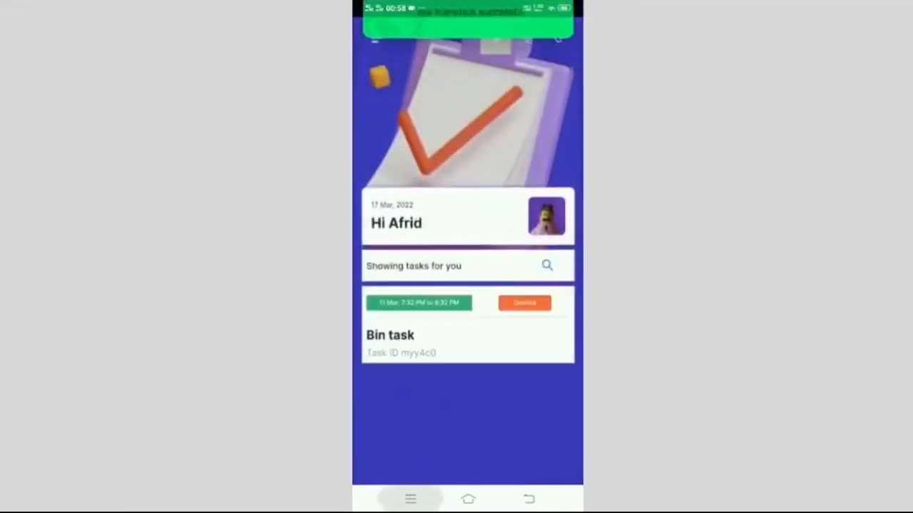